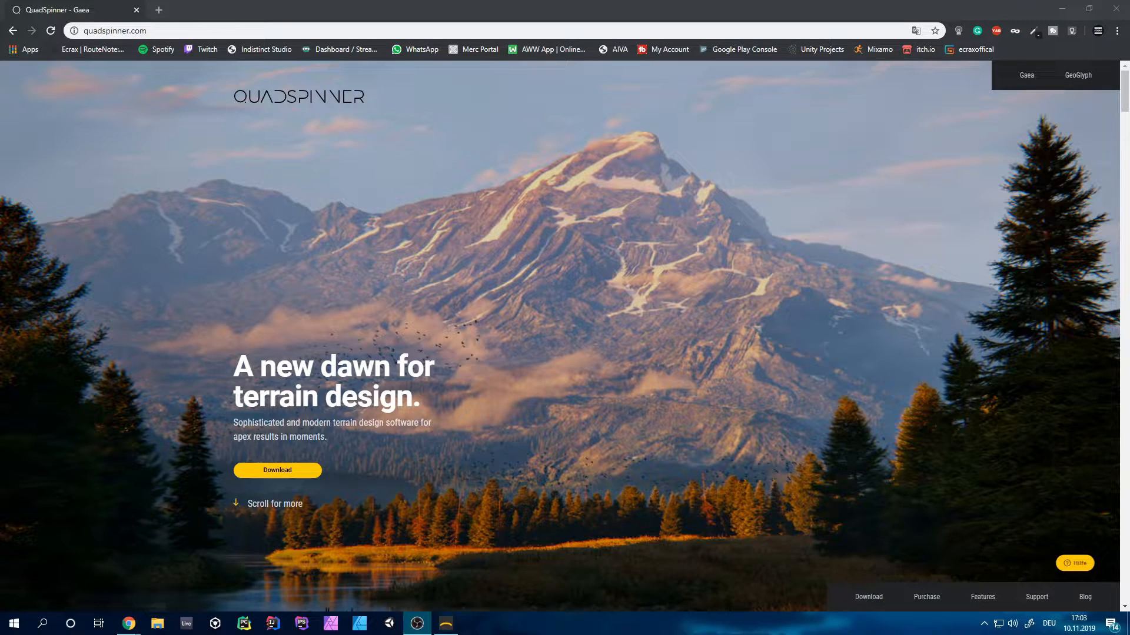
Step: Look over the QuadSpinner homepage and open Gaea's download page
{"action": "scroll", "coordinate": [795, 314], "scroll_direction": "down", "scroll_amount": 1}
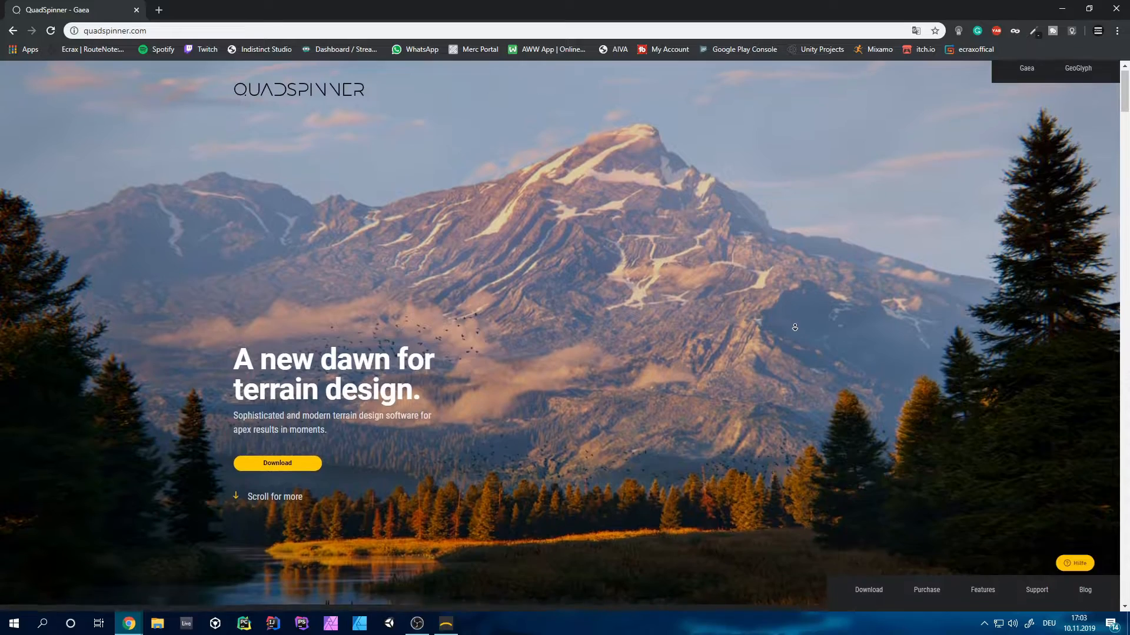
{"action": "scroll", "coordinate": [795, 328], "scroll_direction": "down", "scroll_amount": 1}
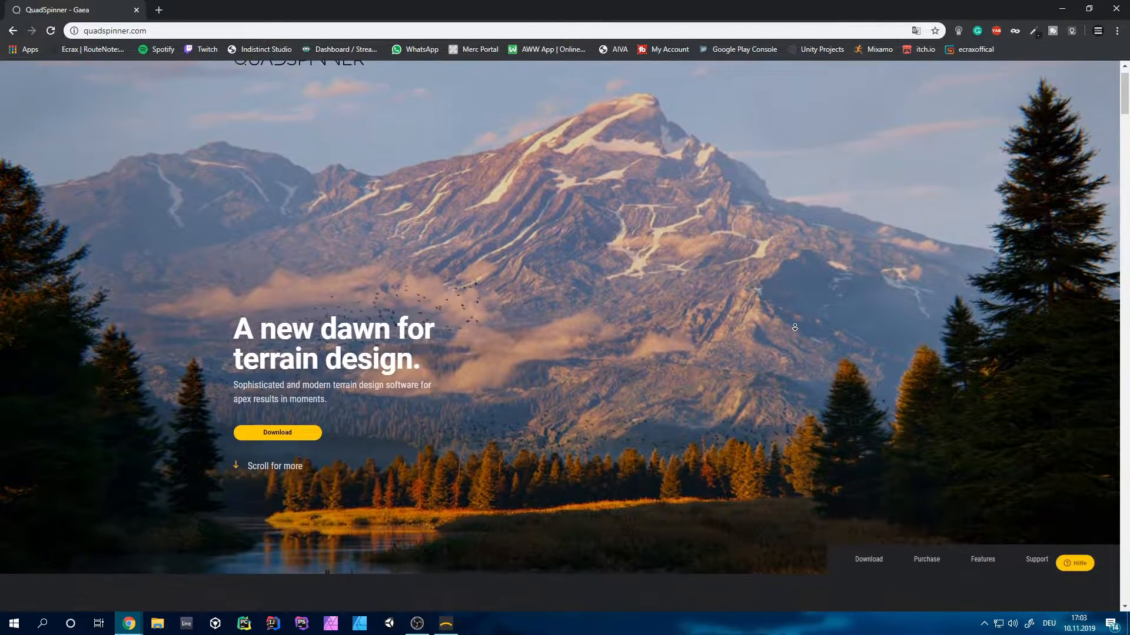
{"action": "scroll", "coordinate": [795, 328], "scroll_direction": "down", "scroll_amount": 1}
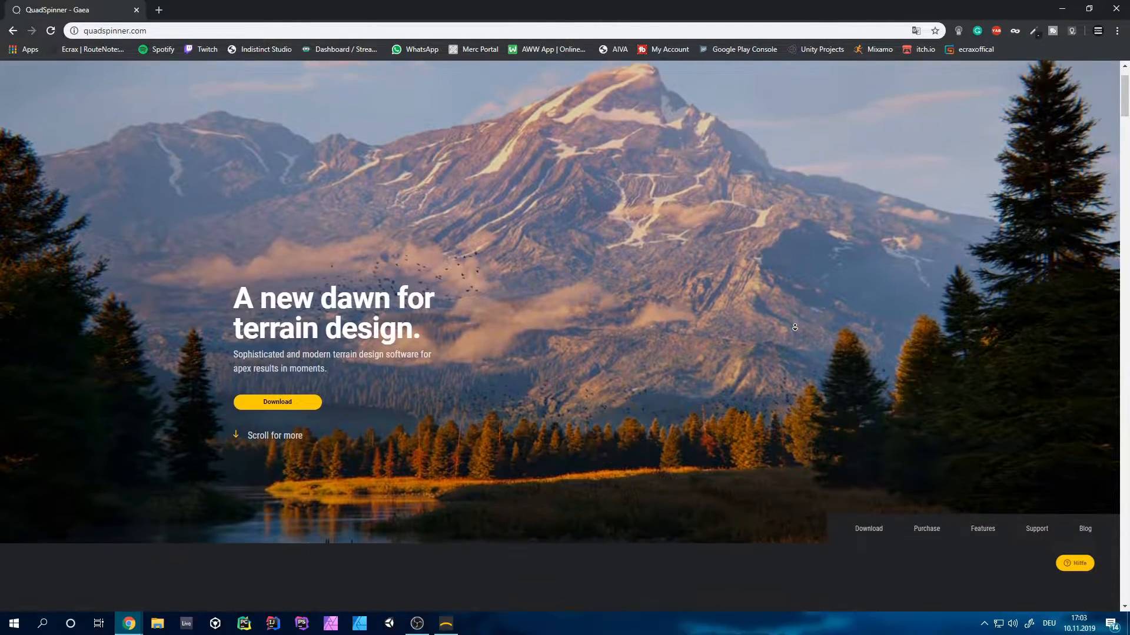
{"action": "scroll", "coordinate": [795, 328], "scroll_direction": "down", "scroll_amount": 1}
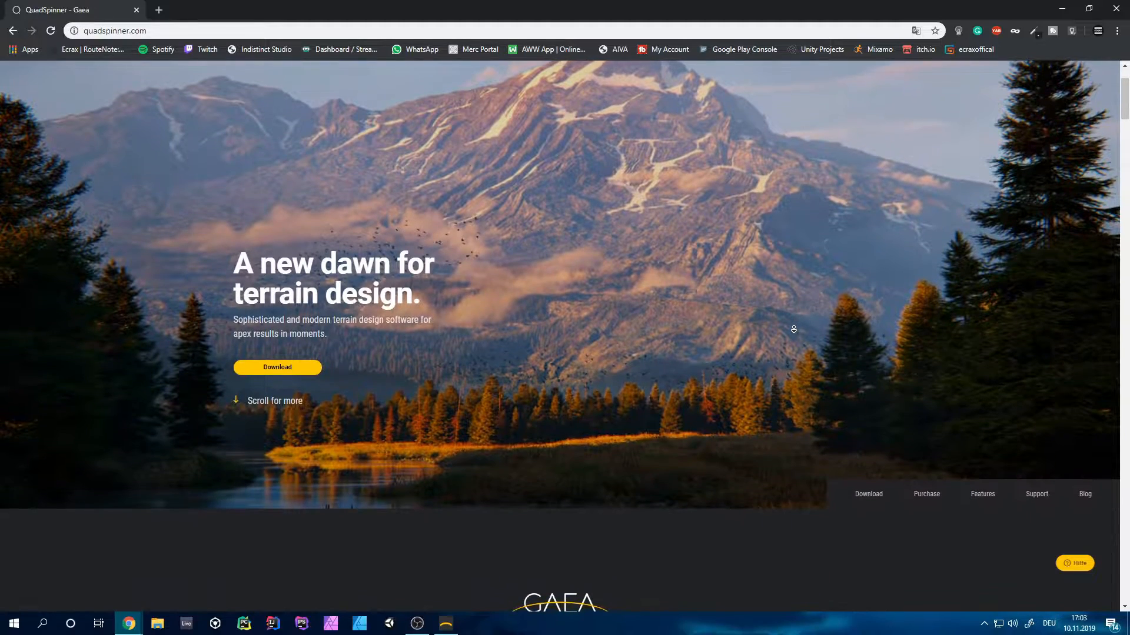
{"action": "scroll", "coordinate": [794, 329], "scroll_direction": "down", "scroll_amount": 1}
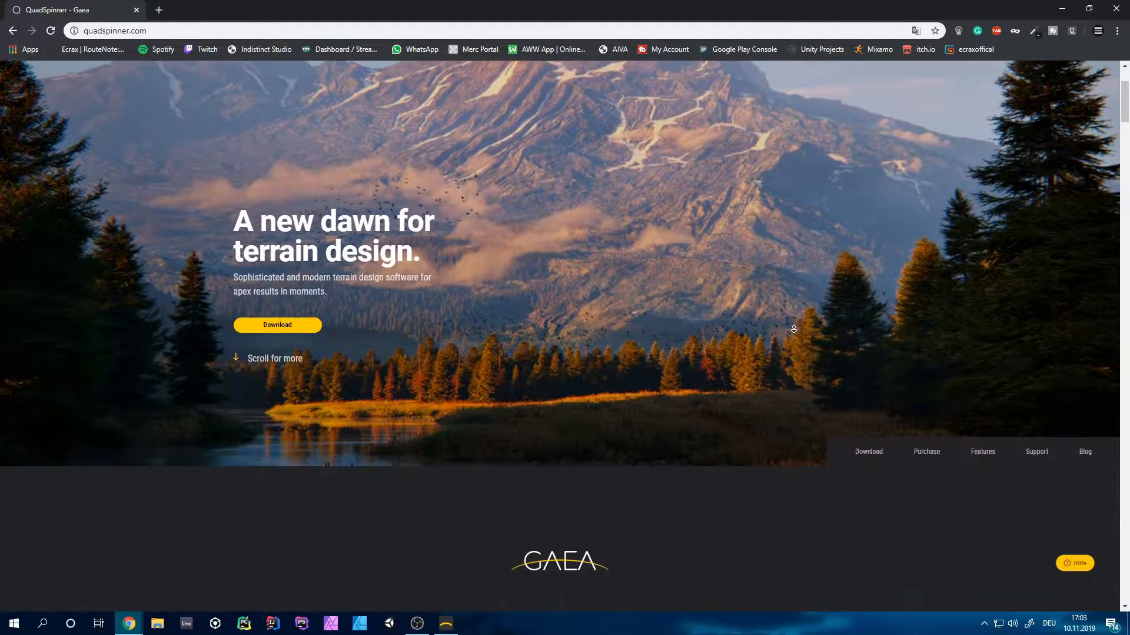
{"action": "scroll", "coordinate": [793, 329], "scroll_direction": "down", "scroll_amount": 1}
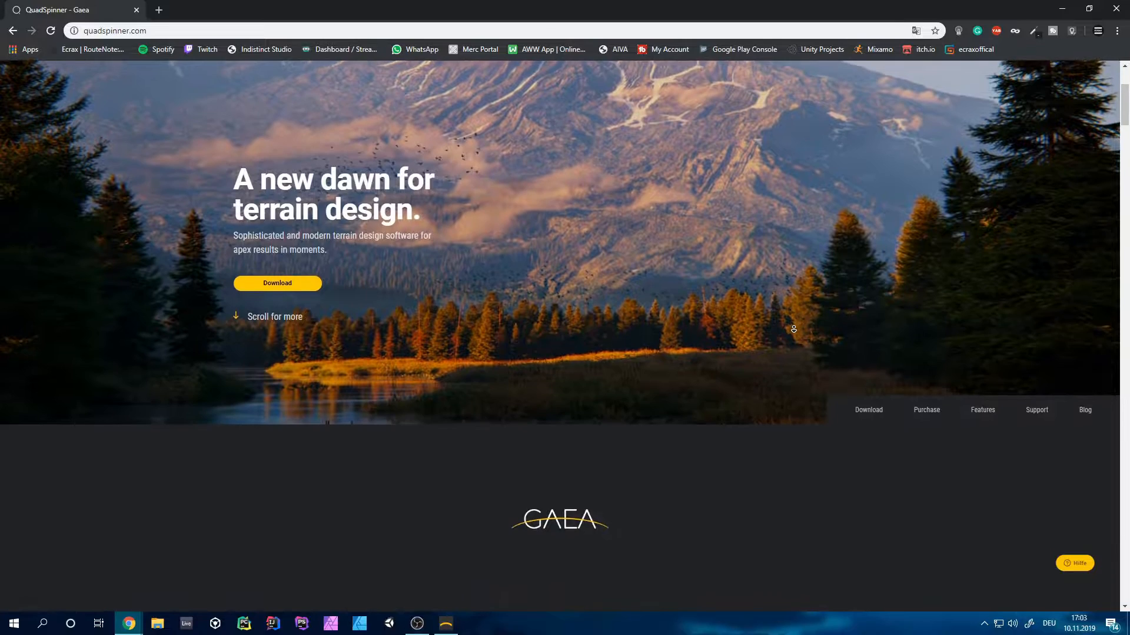
{"action": "scroll", "coordinate": [793, 330], "scroll_direction": "down", "scroll_amount": 3}
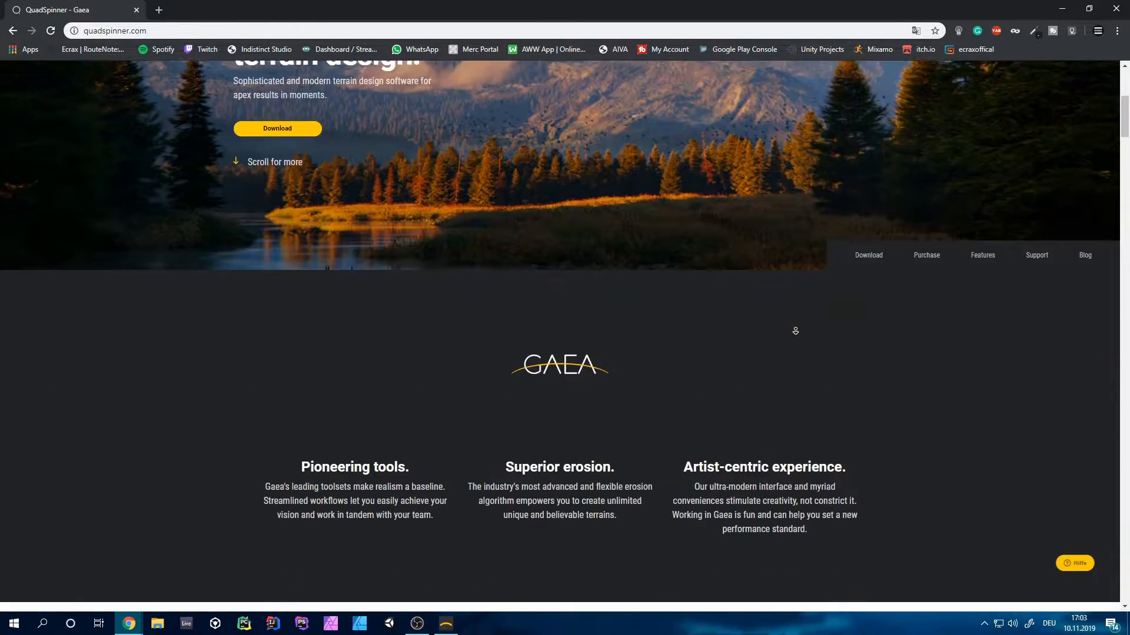
{"action": "scroll", "coordinate": [794, 337], "scroll_direction": "down", "scroll_amount": 2}
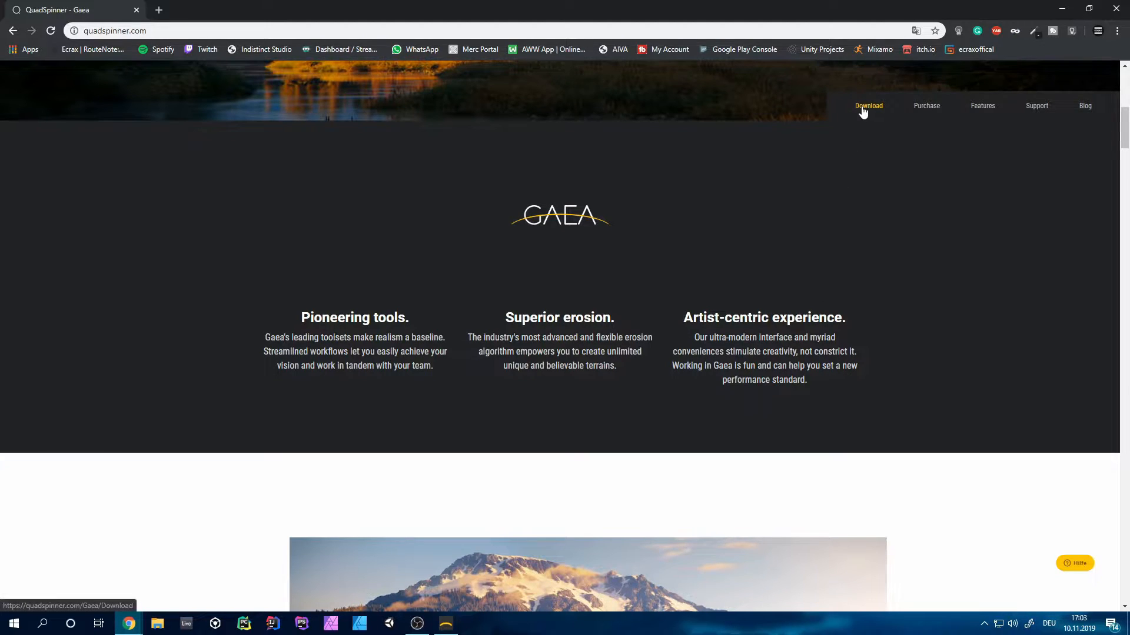
{"action": "left_click", "coordinate": [863, 112]}
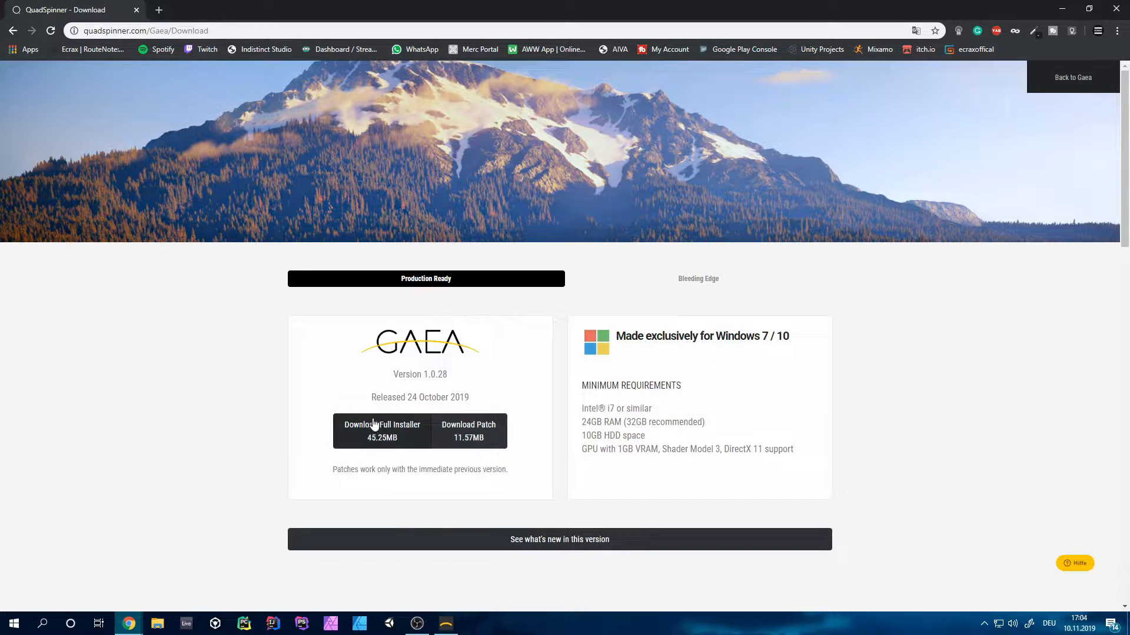
Step: Review the Gaea editions on the download page, comparing the resolution limits and Erosion Studio features of Community, Indie, Professional and Enterprise
{"action": "scroll", "coordinate": [400, 384], "scroll_direction": "down", "scroll_amount": 10}
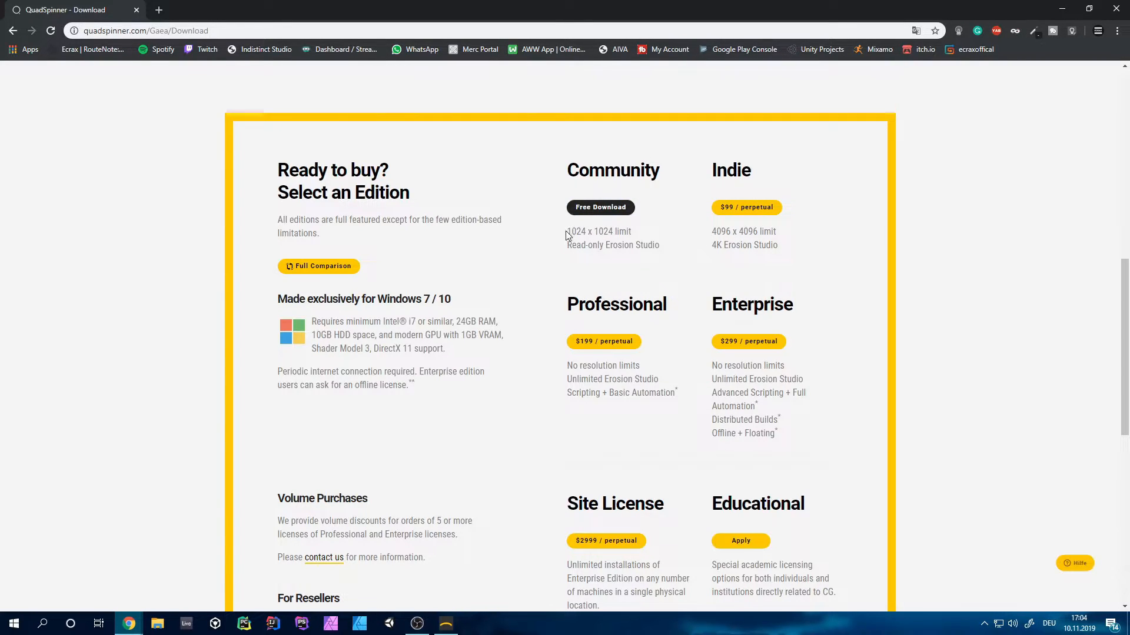
{"action": "left_click_drag", "start_coordinate": [565, 232], "coordinate": [641, 230]}
{"action": "left_click_drag", "start_coordinate": [710, 232], "coordinate": [777, 237]}
{"action": "left_click", "coordinate": [775, 238]}
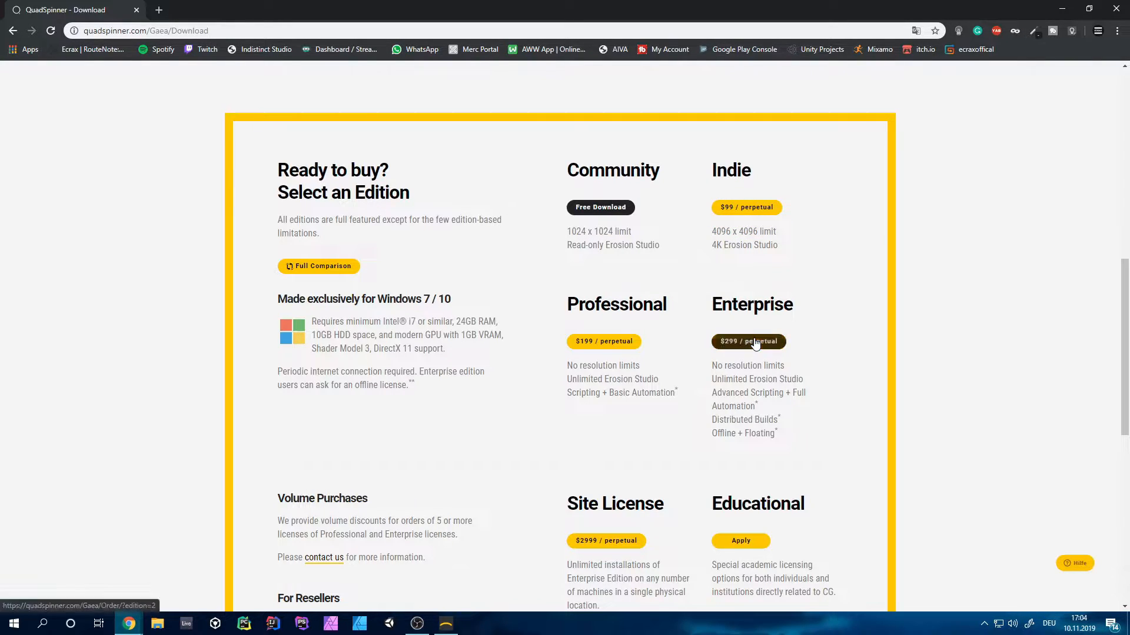
{"action": "left_click_drag", "start_coordinate": [559, 310], "coordinate": [601, 309]}
{"action": "left_click", "coordinate": [608, 325]}
{"action": "left_click", "coordinate": [602, 308]}
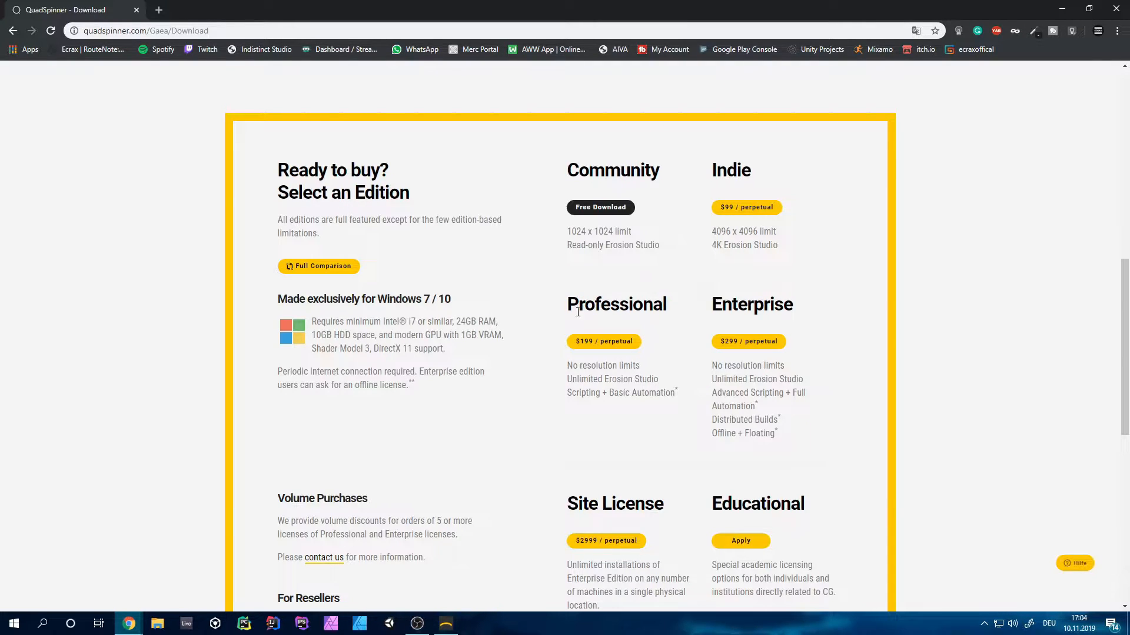
{"action": "left_click_drag", "start_coordinate": [556, 373], "coordinate": [653, 377]}
{"action": "left_click", "coordinate": [652, 377]}
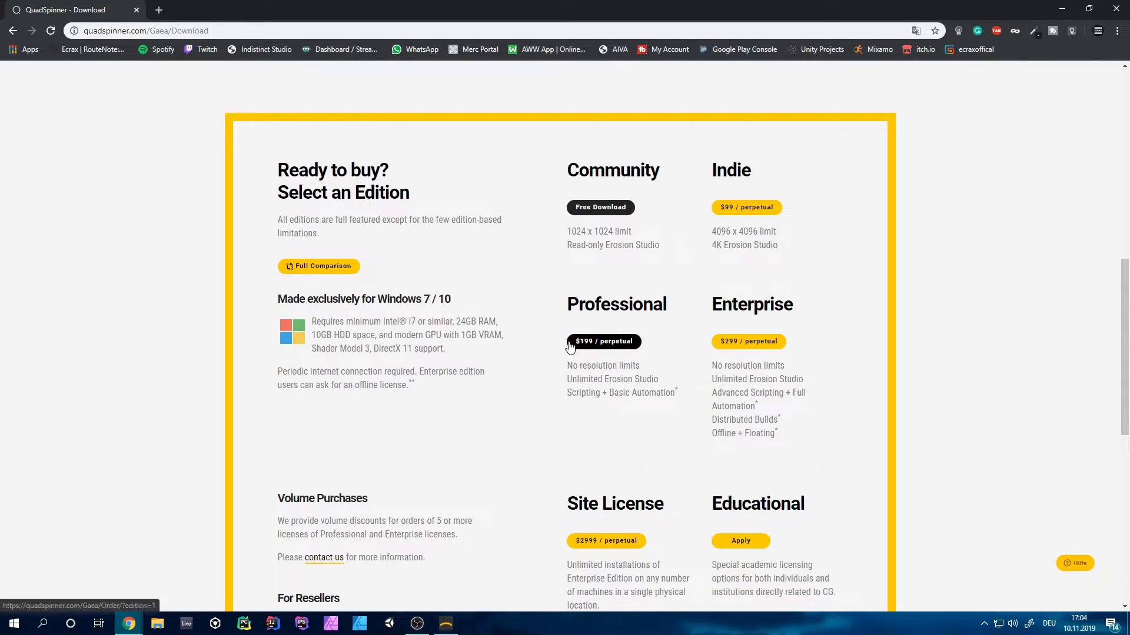
{"action": "scroll", "coordinate": [458, 317], "scroll_direction": "up", "scroll_amount": 2}
{"action": "scroll", "coordinate": [458, 317], "scroll_direction": "up", "scroll_amount": 8}
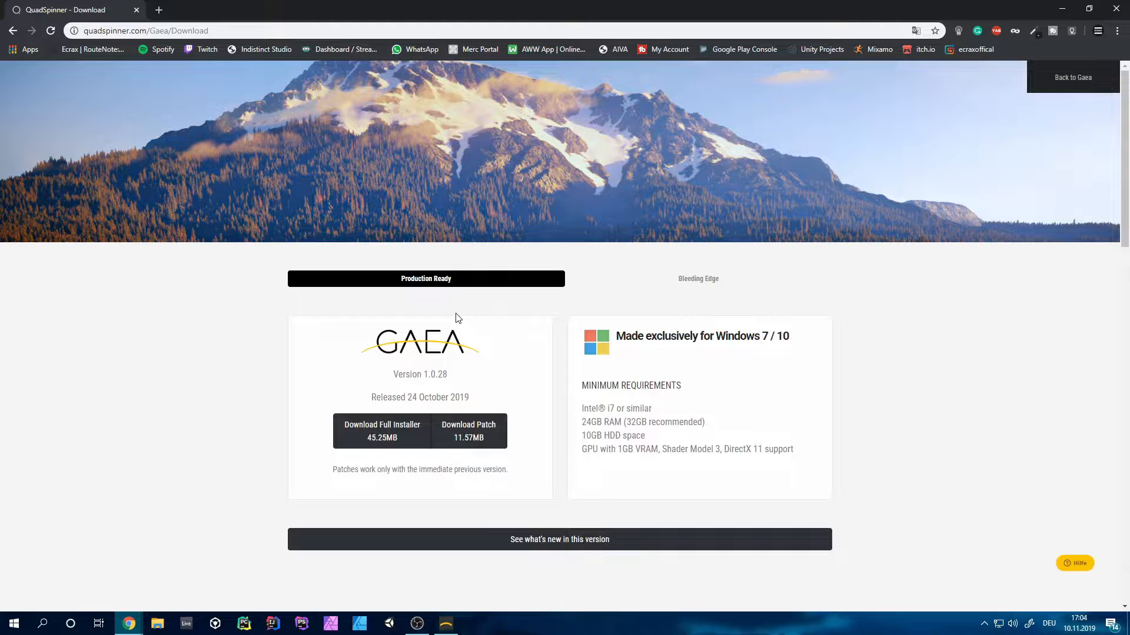
Step: Return to the Gaea homepage, switch to the Gaea application and create a new terrain in Graph mode
{"action": "left_click", "coordinate": [1059, 80]}
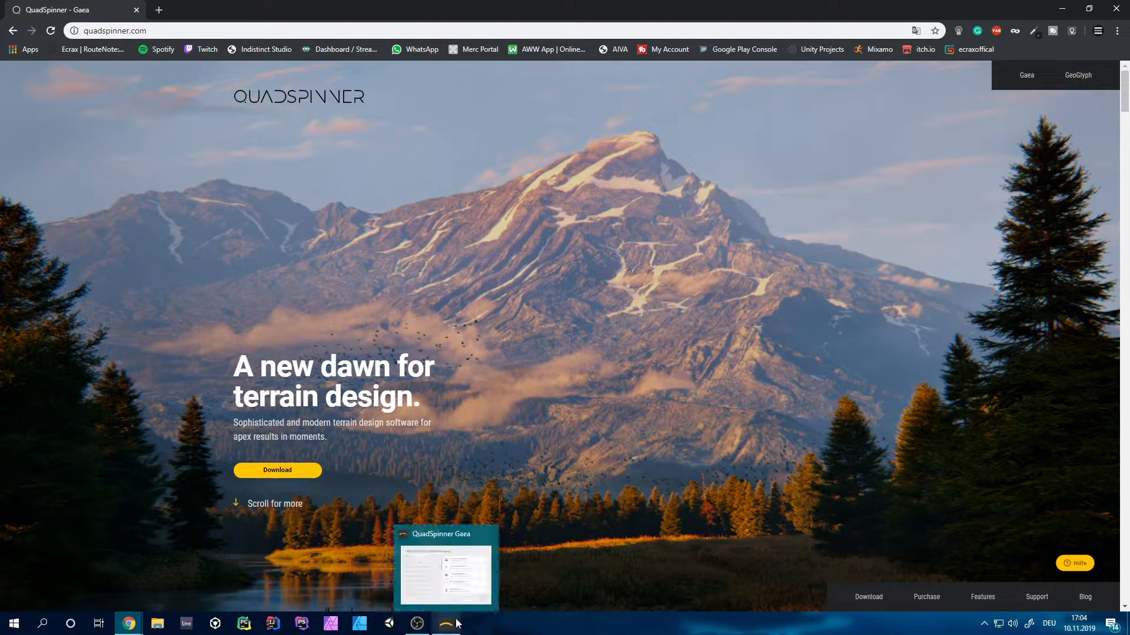
{"action": "left_click", "coordinate": [458, 622]}
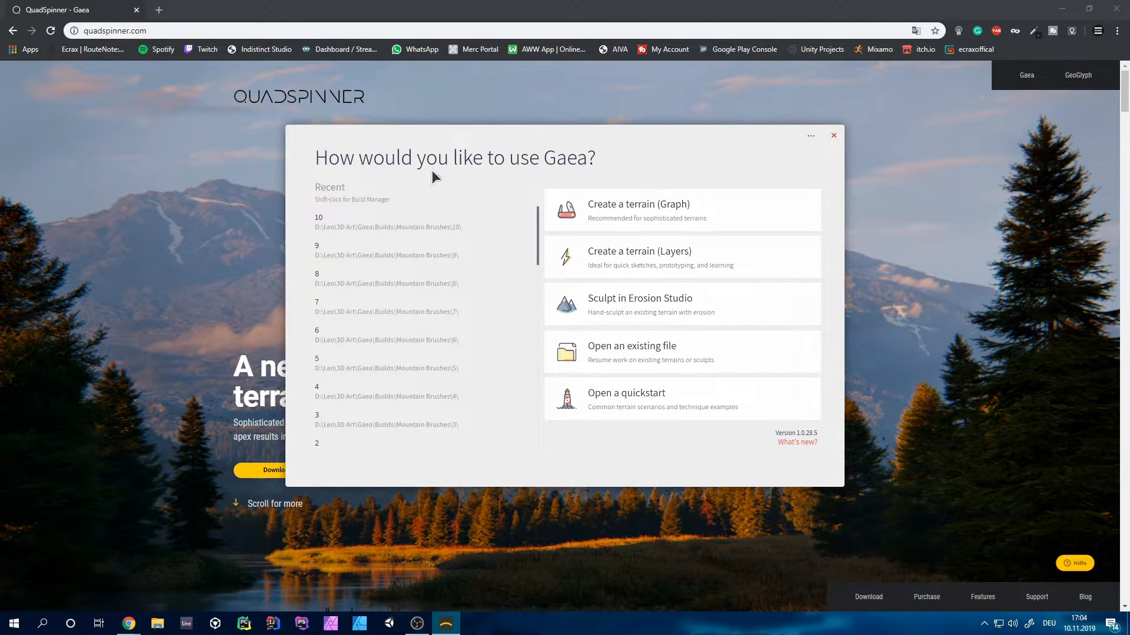
{"action": "left_click_drag", "start_coordinate": [488, 178], "coordinate": [472, 178]}
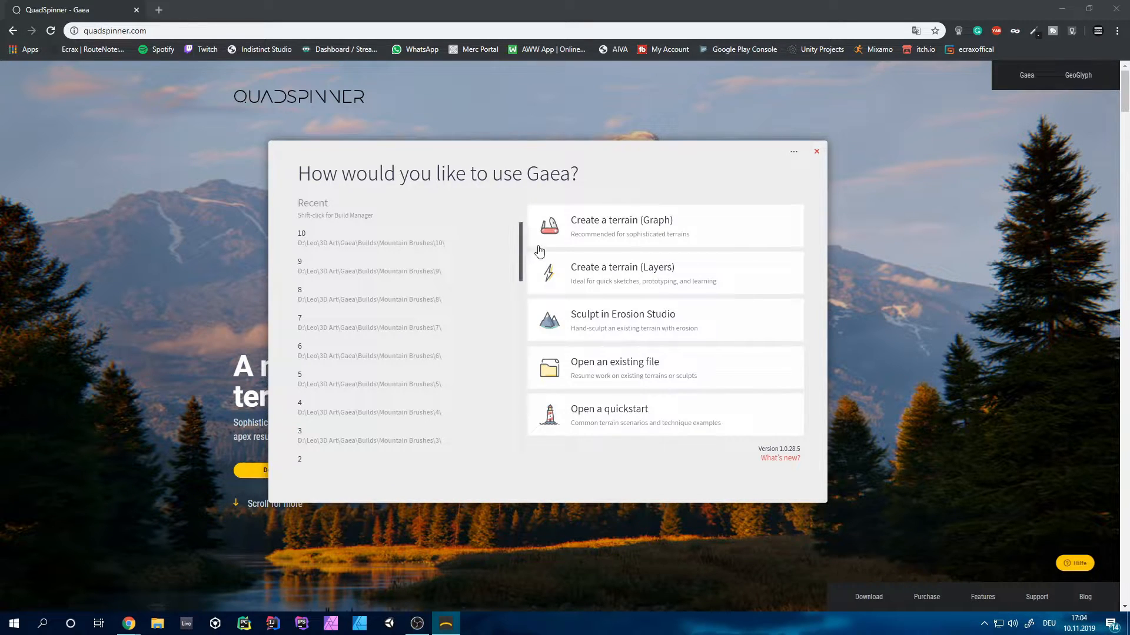
{"action": "left_click", "coordinate": [605, 227]}
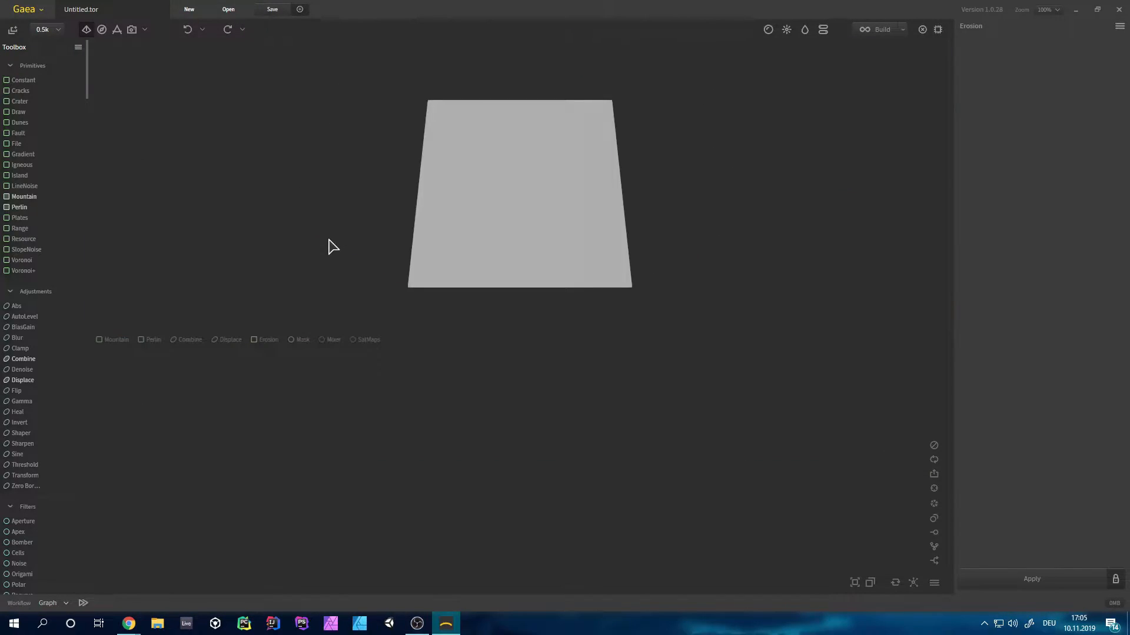
Step: Examine the default node graph's terrain, and preview the Mountain node's output from several angles
{"action": "left_click_drag", "start_coordinate": [382, 425], "coordinate": [630, 500]}
{"action": "left_click", "coordinate": [631, 500]}
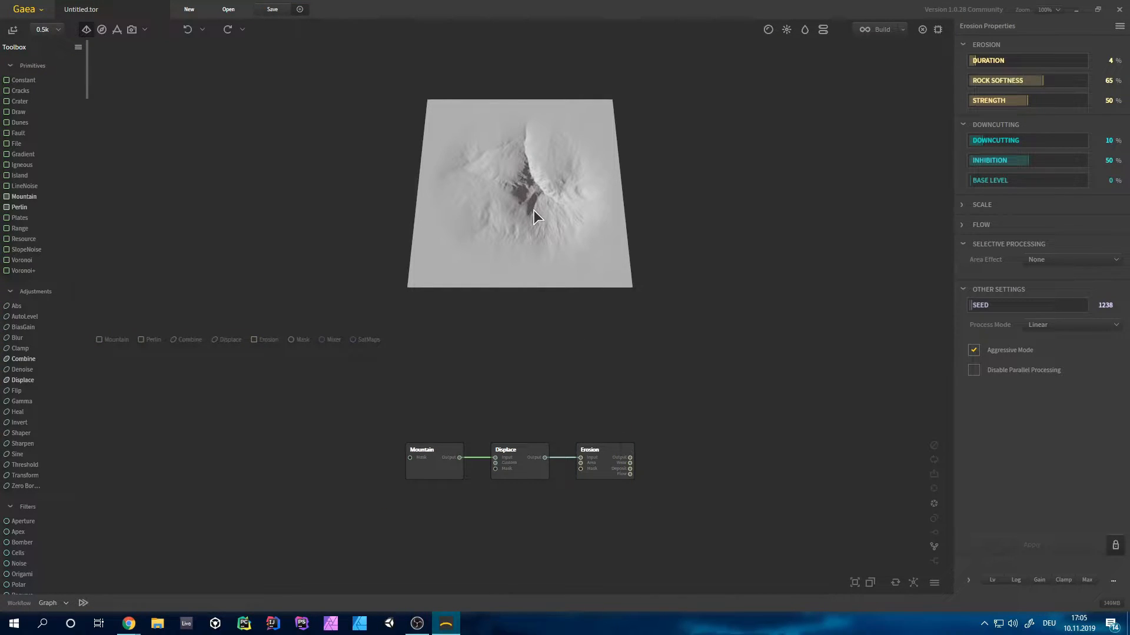
{"action": "mouse_move", "coordinate": [504, 232]}
{"action": "left_mouse_down"}
{"action": "mouse_move", "coordinate": [552, 207]}
{"action": "mouse_move", "coordinate": [545, 255]}
{"action": "mouse_move", "coordinate": [608, 270]}
{"action": "mouse_move", "coordinate": [547, 274]}
{"action": "mouse_move", "coordinate": [641, 185]}
{"action": "mouse_move", "coordinate": [706, 252]}
{"action": "left_mouse_up"}
{"action": "mouse_move", "coordinate": [376, 412]}
{"action": "left_mouse_down"}
{"action": "mouse_move", "coordinate": [575, 512]}
{"action": "mouse_move", "coordinate": [669, 532]}
{"action": "left_mouse_up"}
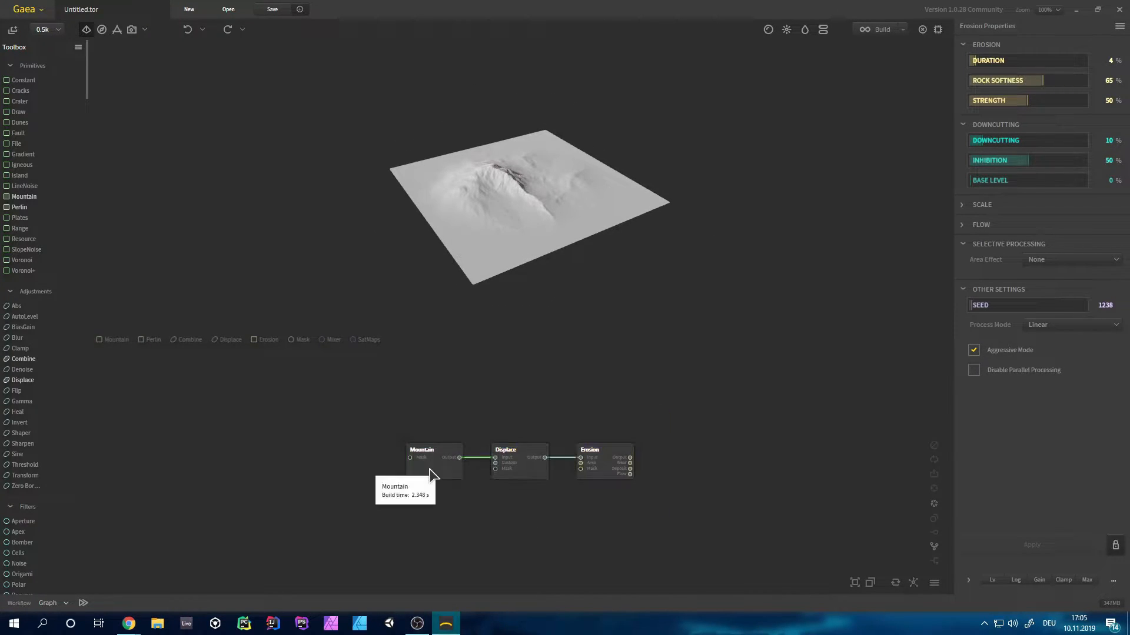
{"action": "left_click", "coordinate": [439, 432]}
{"action": "left_click", "coordinate": [434, 450]}
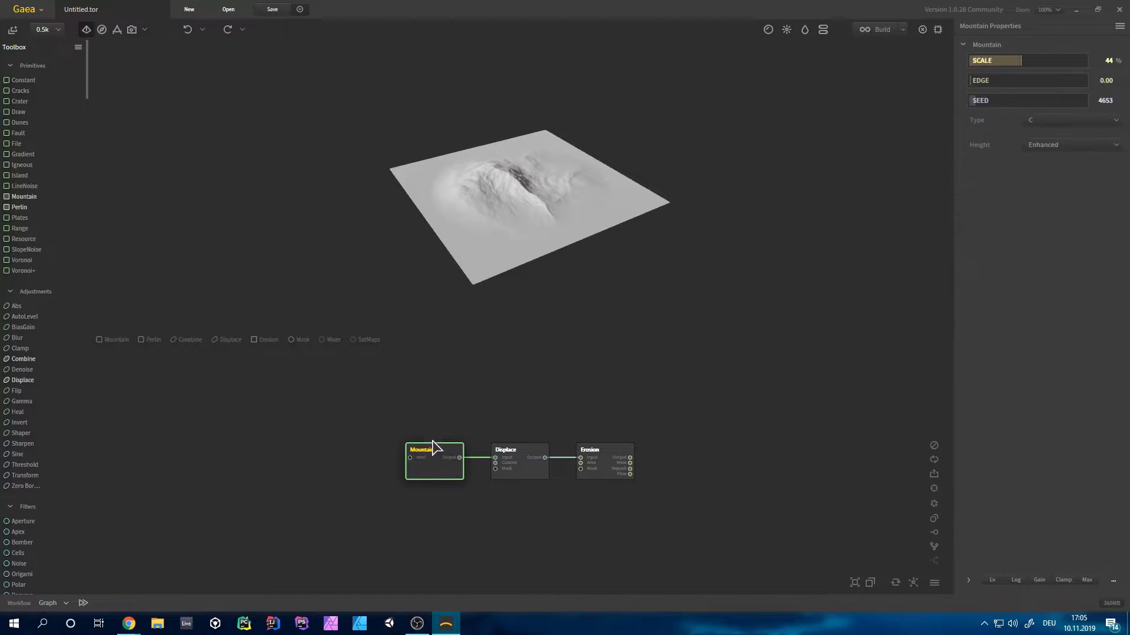
{"action": "left_click_drag", "start_coordinate": [467, 172], "coordinate": [663, 228]}
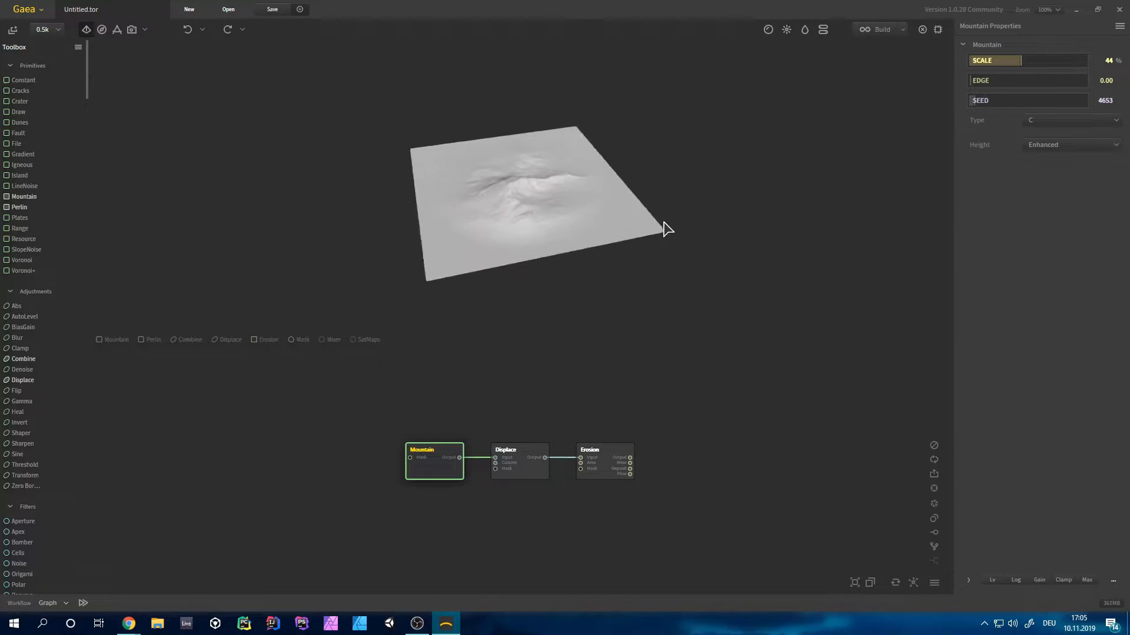
{"action": "scroll", "coordinate": [541, 221], "scroll_direction": "up", "scroll_amount": 3}
{"action": "left_click_drag", "start_coordinate": [517, 219], "coordinate": [623, 227]}
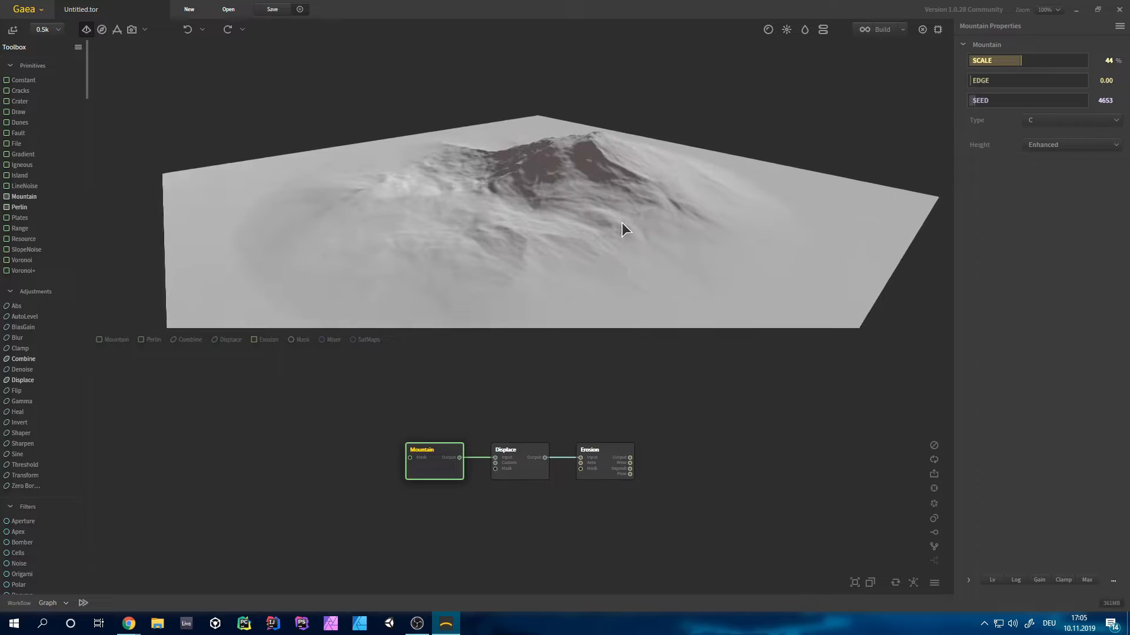
Step: Preview the Displace node's output and the Erosion node's output to compare how each alters the terrain
{"action": "left_click", "coordinate": [517, 462]}
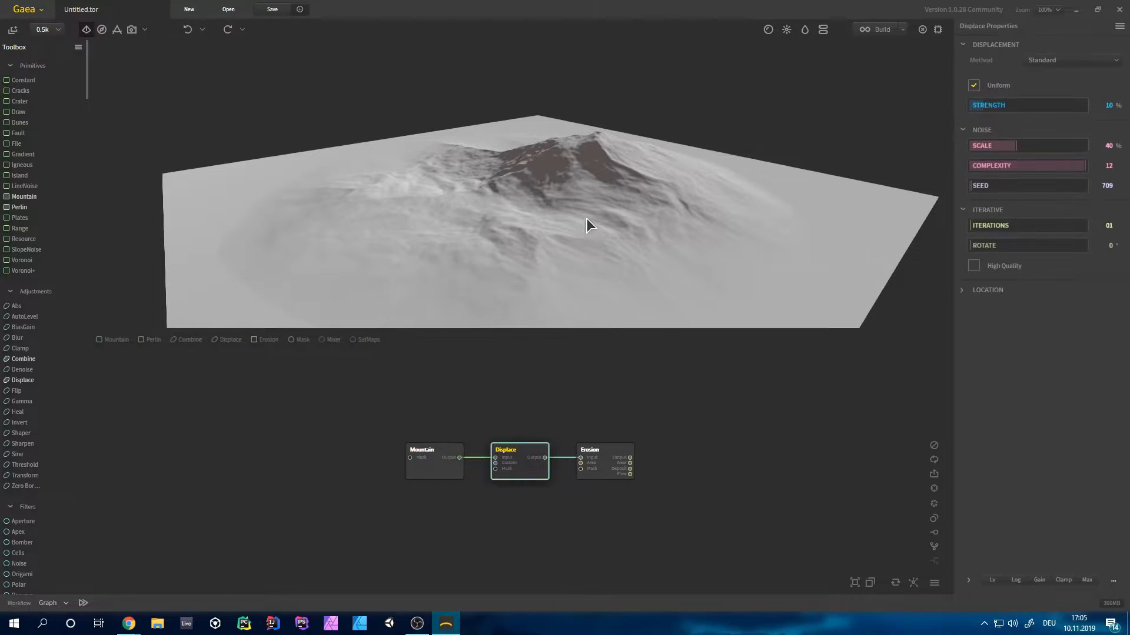
{"action": "left_click_drag", "start_coordinate": [589, 243], "coordinate": [711, 205]}
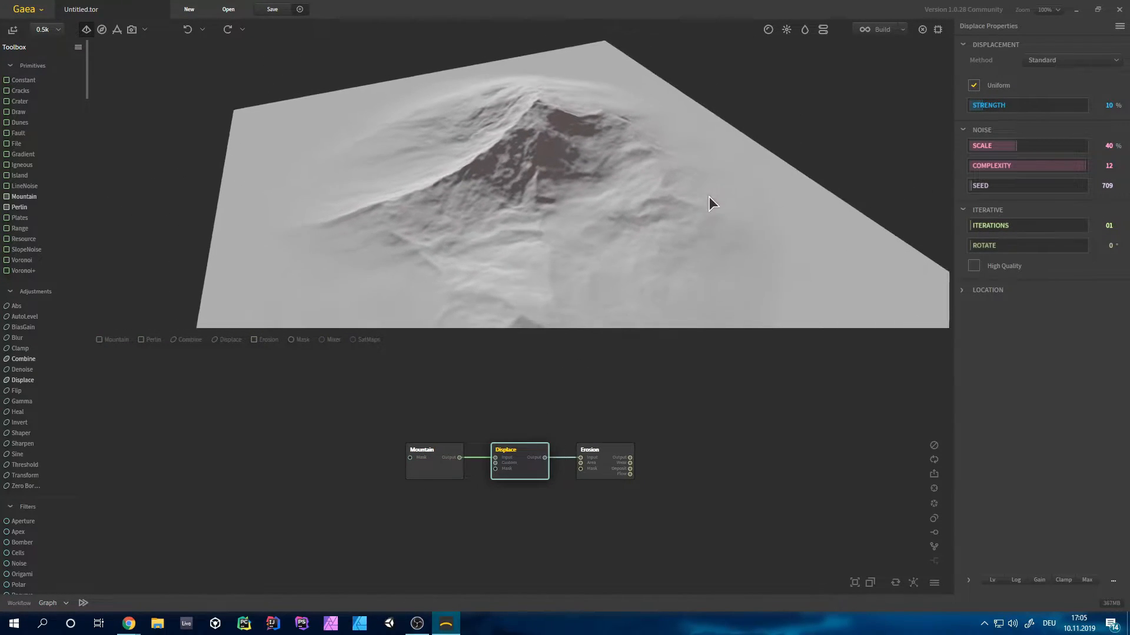
{"action": "left_click_drag", "start_coordinate": [492, 176], "coordinate": [645, 182]}
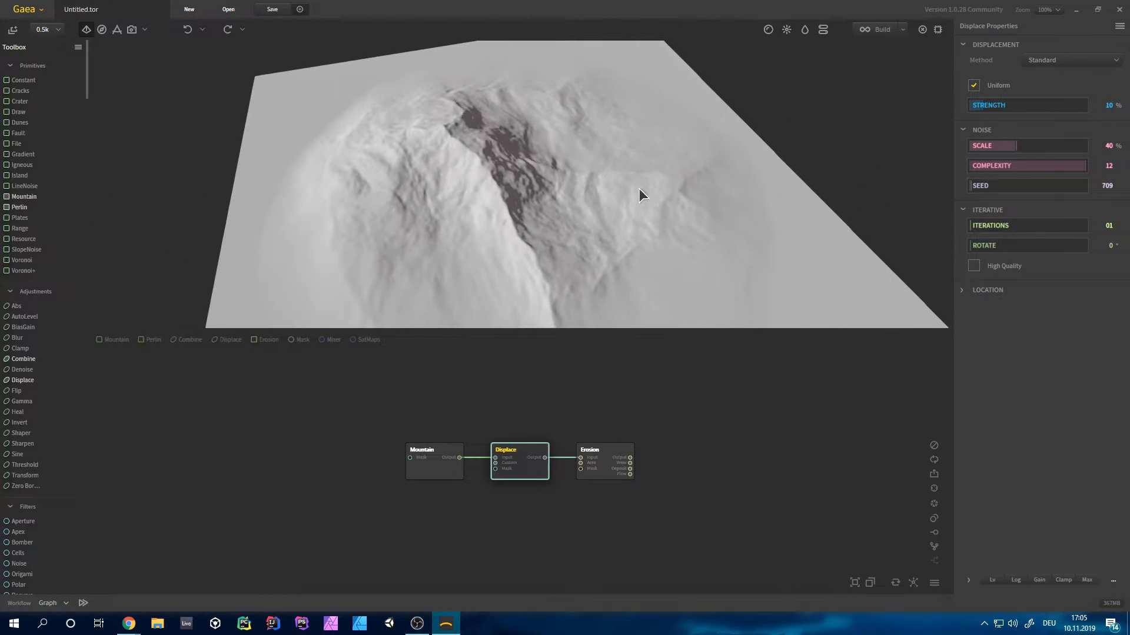
{"action": "left_click", "coordinate": [607, 464]}
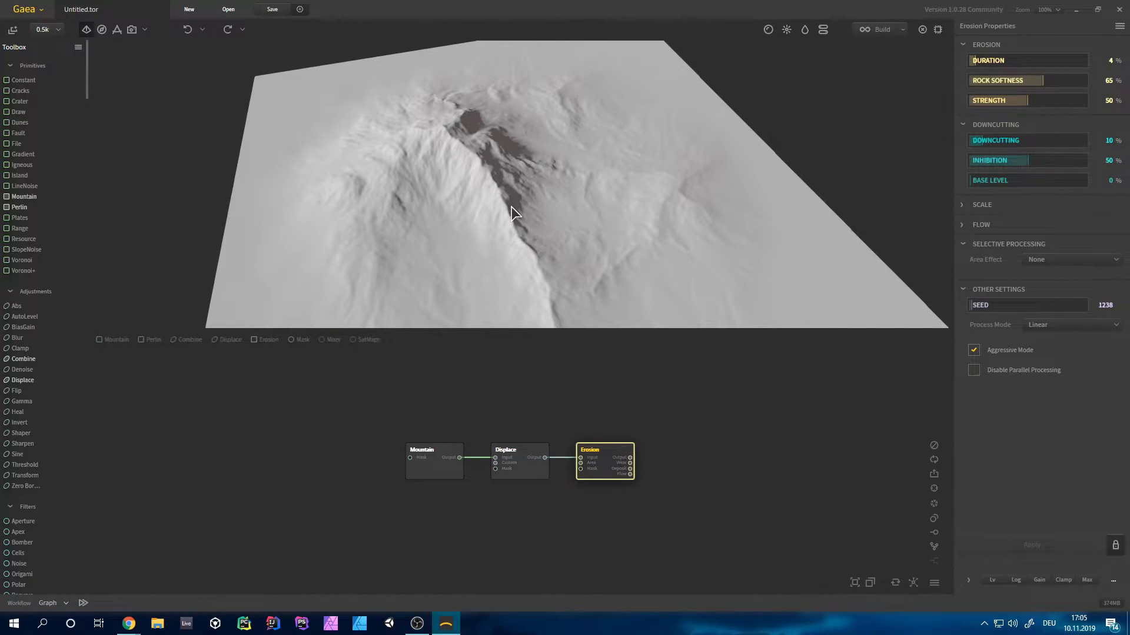
{"action": "scroll", "coordinate": [511, 206], "scroll_direction": "down", "scroll_amount": 5}
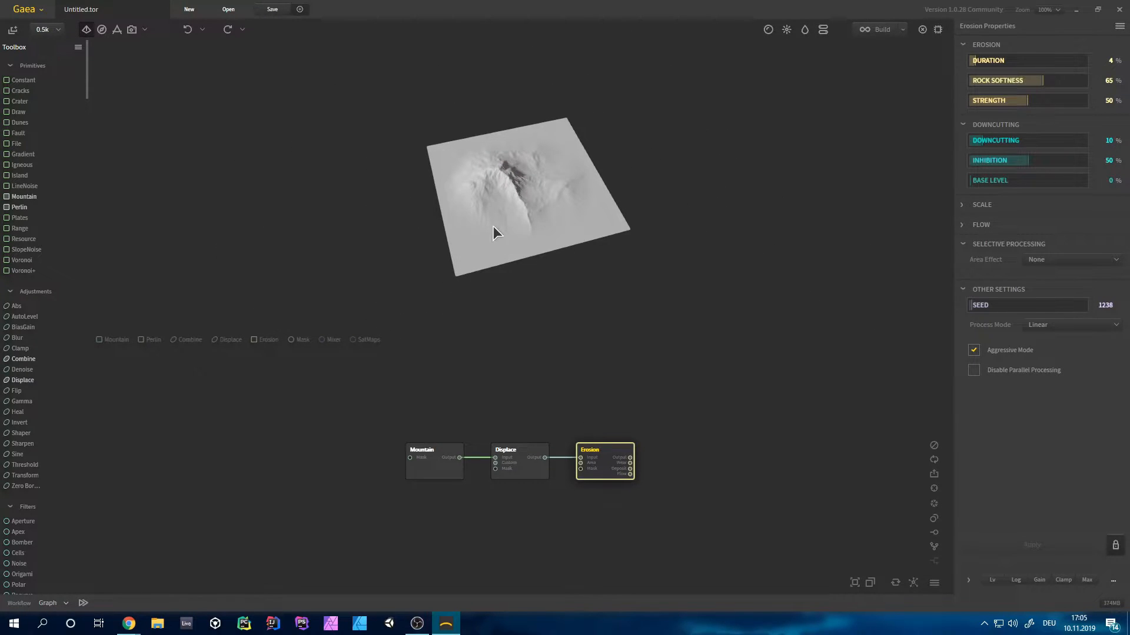
{"action": "left_click_drag", "start_coordinate": [471, 217], "coordinate": [517, 156]}
Step: Set the Mountain node's scale to 55% and its seed to 27044
{"action": "left_click", "coordinate": [433, 450]}
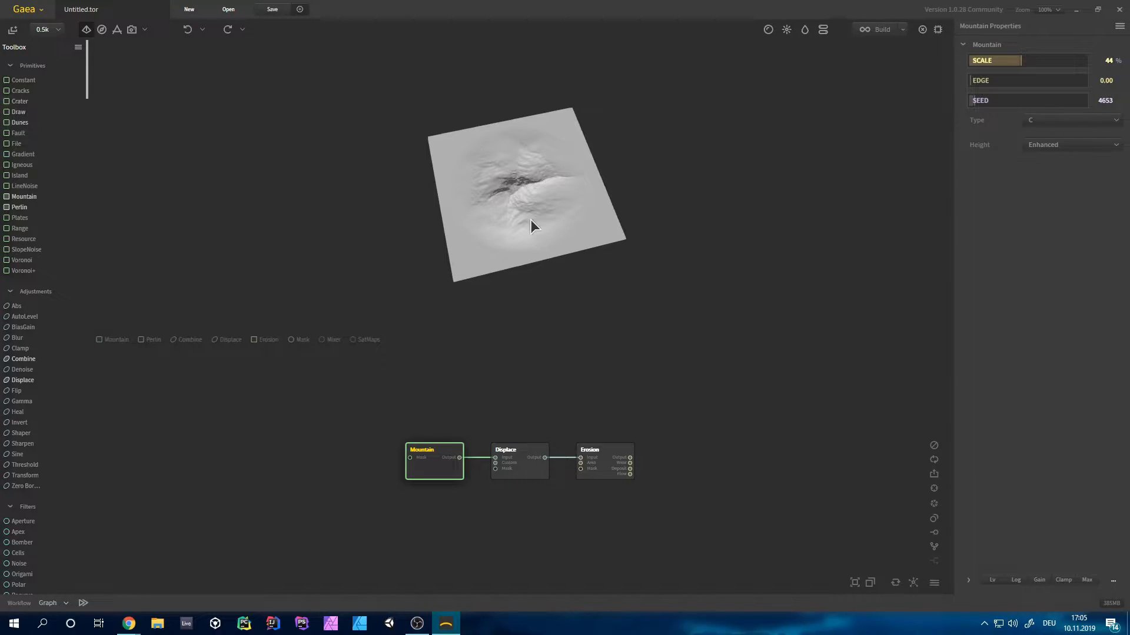
{"action": "scroll", "coordinate": [524, 196], "scroll_direction": "up", "scroll_amount": 3}
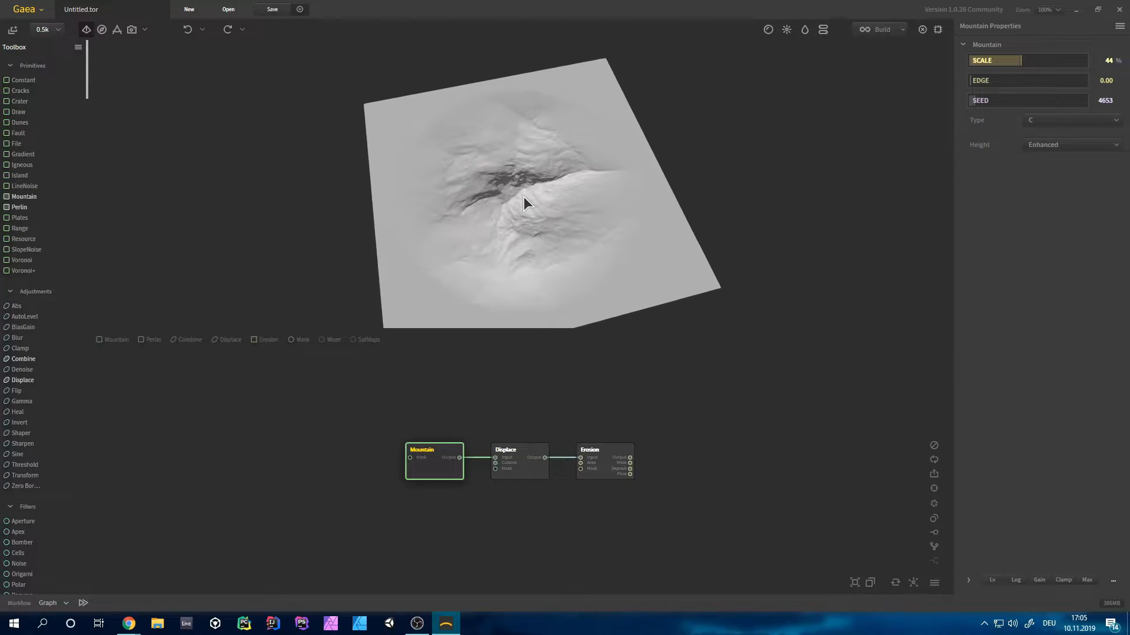
{"action": "left_click_drag", "start_coordinate": [523, 197], "coordinate": [504, 165]}
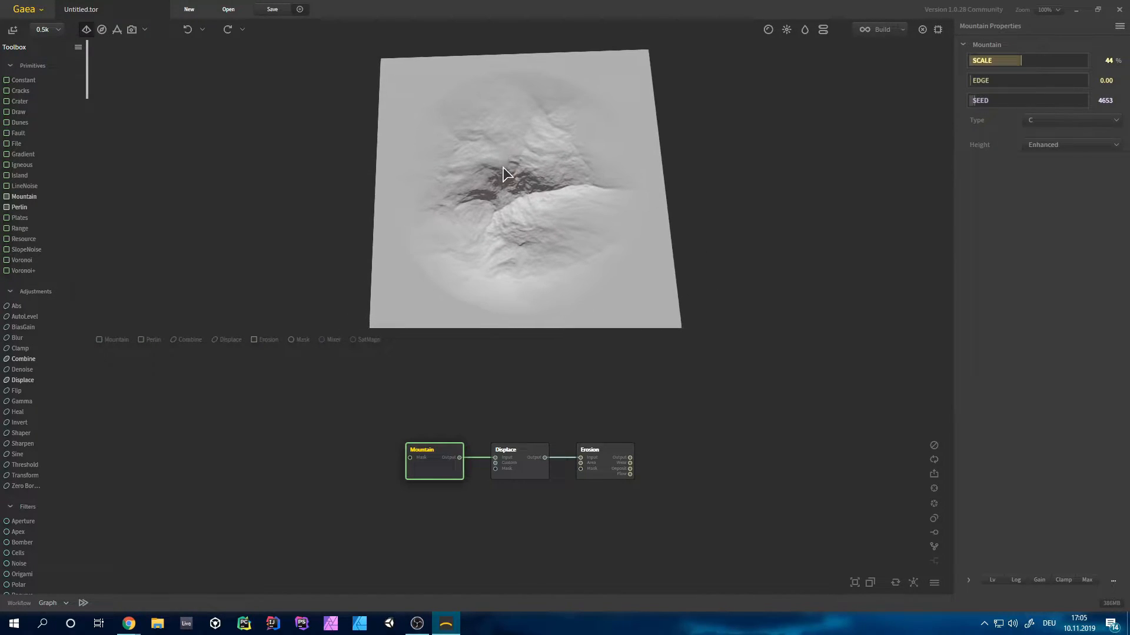
{"action": "left_click", "coordinate": [1034, 61]}
{"action": "left_click", "coordinate": [993, 101]}
{"action": "left_click_drag", "start_coordinate": [552, 196], "coordinate": [680, 318]}
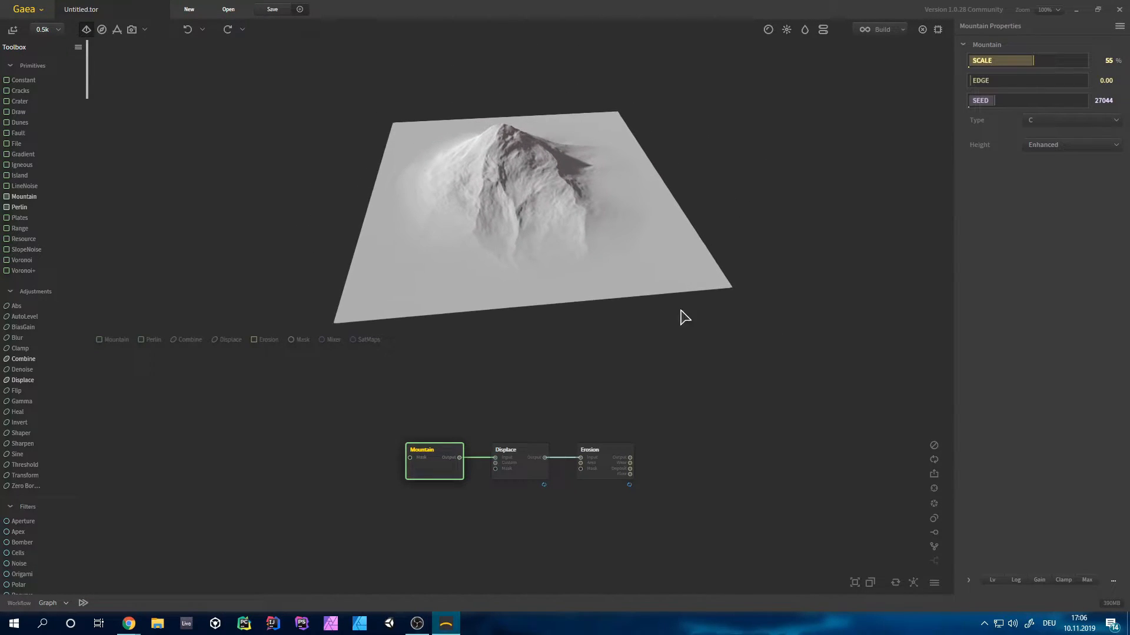
Step: Preview the Erosion node's result and mark that node for export
{"action": "left_click", "coordinate": [590, 467]}
{"action": "left_click_drag", "start_coordinate": [491, 180], "coordinate": [998, 256]}
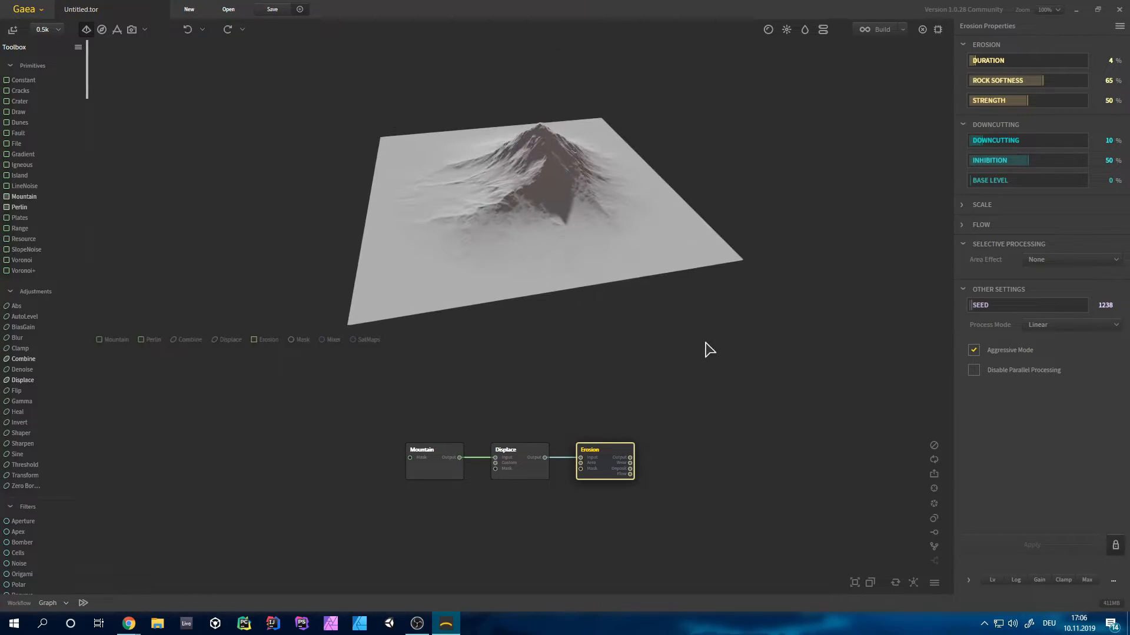
{"action": "right_click", "coordinate": [594, 467]}
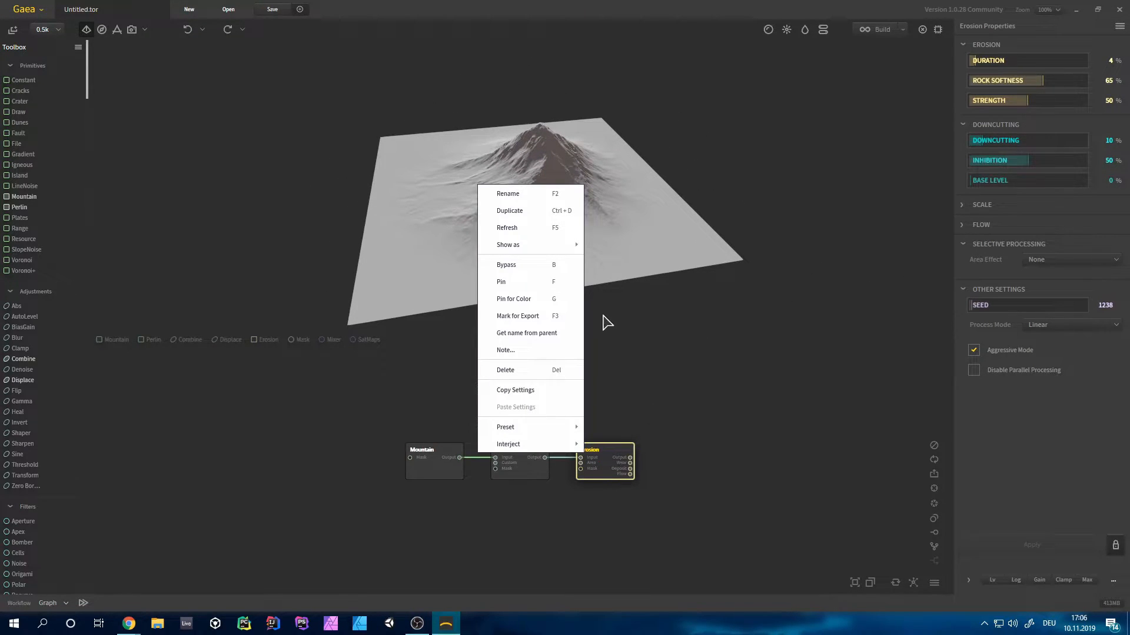
{"action": "left_click", "coordinate": [542, 317]}
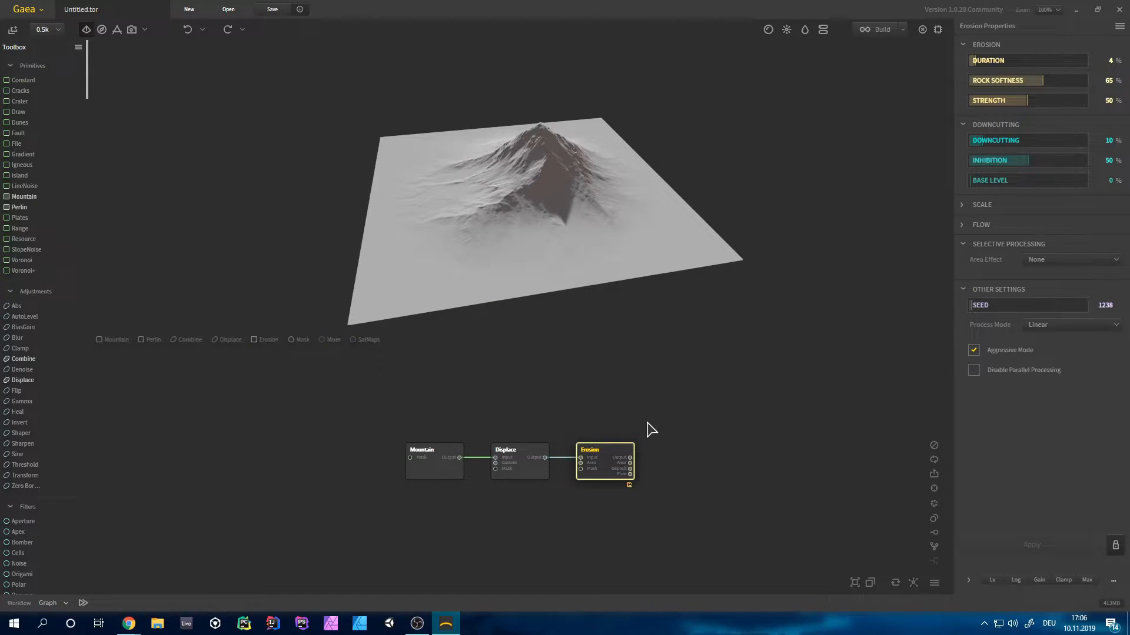
Step: Open the build settings and exclude the Erosion node's Wear, Deposit and Flow maps, keeping only its main output
{"action": "left_click", "coordinate": [863, 36]}
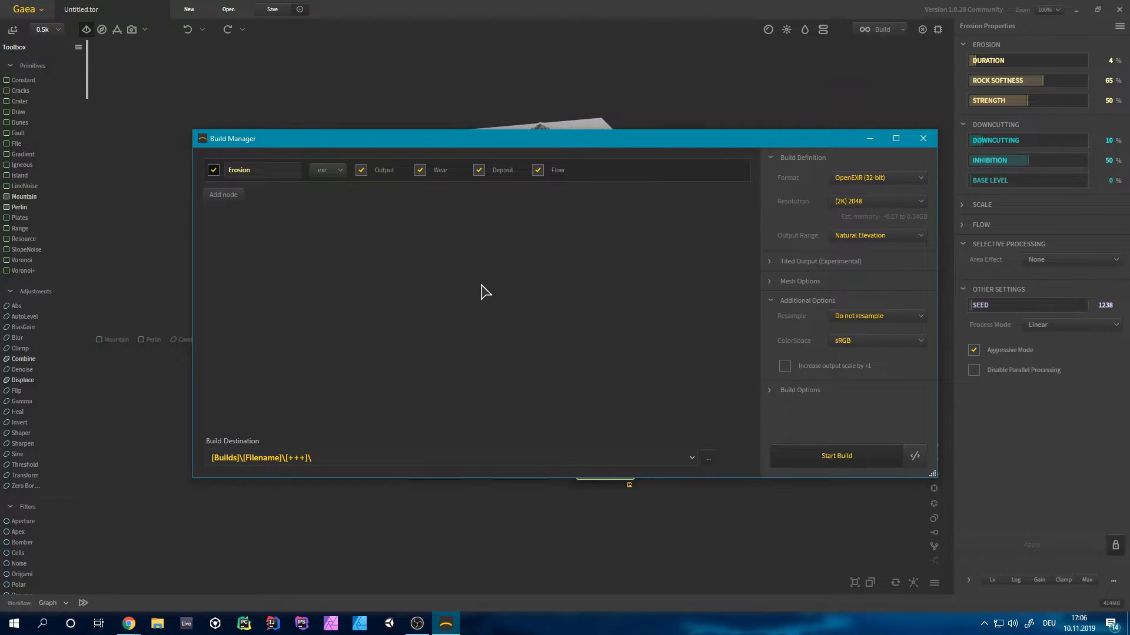
{"action": "left_click", "coordinate": [436, 170]}
{"action": "left_click", "coordinate": [491, 174]}
{"action": "left_click", "coordinate": [560, 170]}
{"action": "left_click_drag", "start_coordinate": [538, 135], "coordinate": [603, 143]}
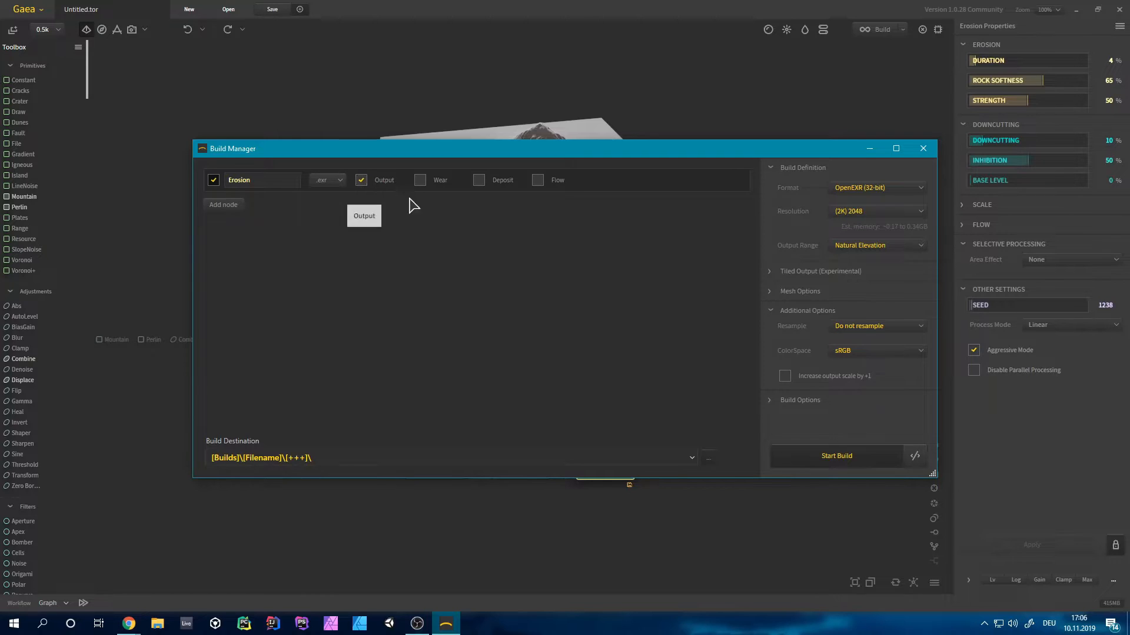
Step: Set the build format to TIFF (32-bit) for all nodes and the build resolution to (1K) 1024
{"action": "left_click", "coordinate": [847, 188]}
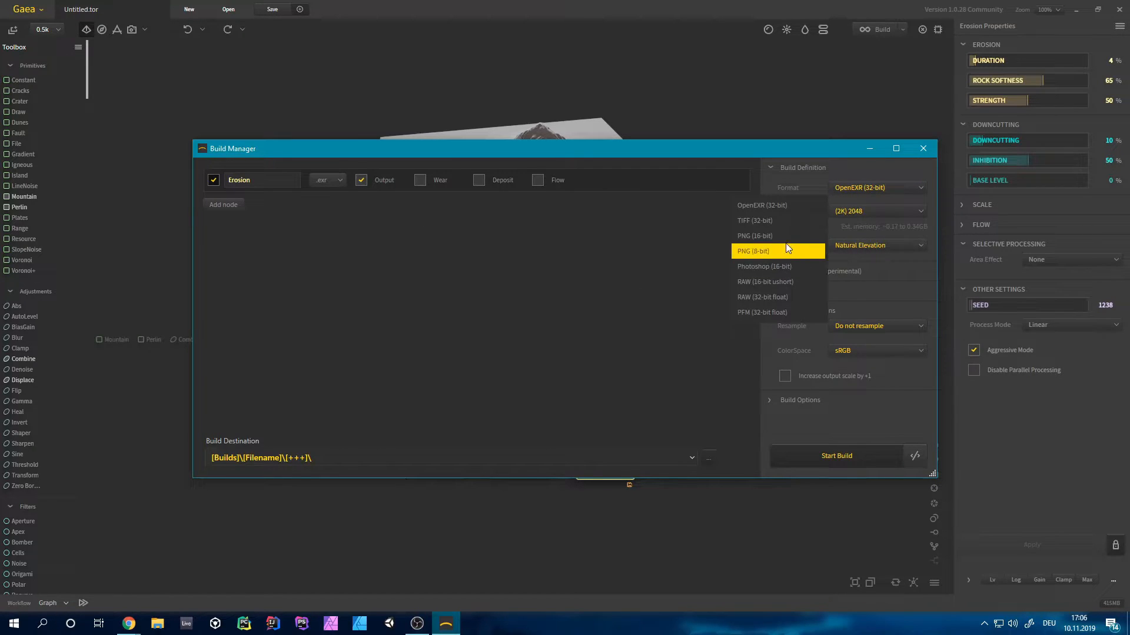
{"action": "left_click", "coordinate": [751, 222]}
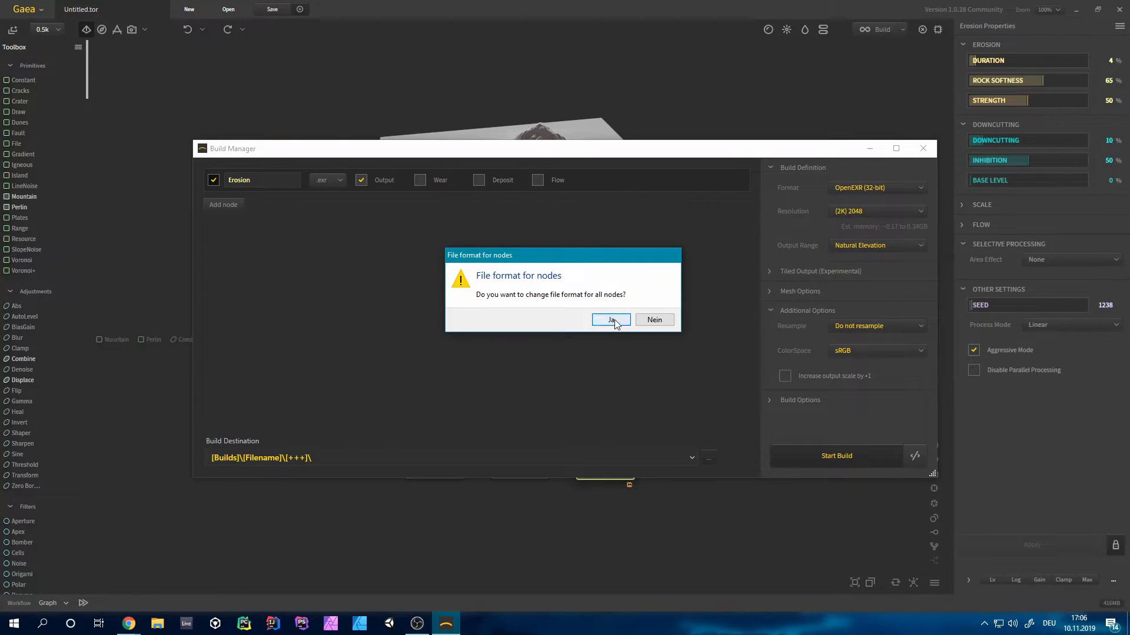
{"action": "left_click", "coordinate": [609, 318]}
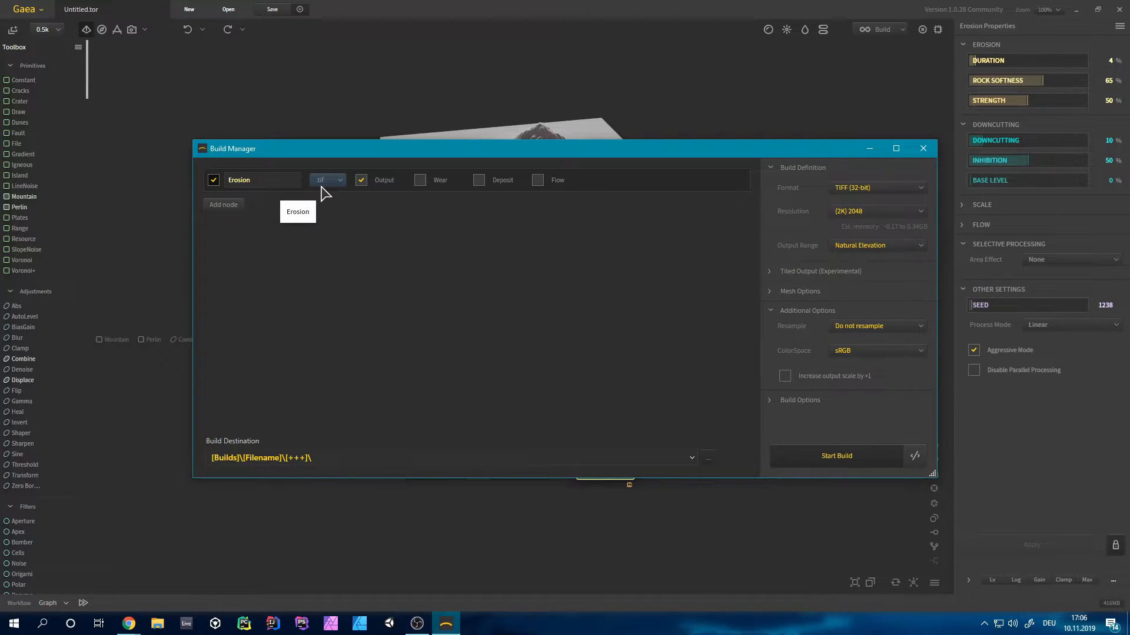
{"action": "left_click_drag", "start_coordinate": [343, 153], "coordinate": [389, 193]}
{"action": "left_click", "coordinate": [891, 247]}
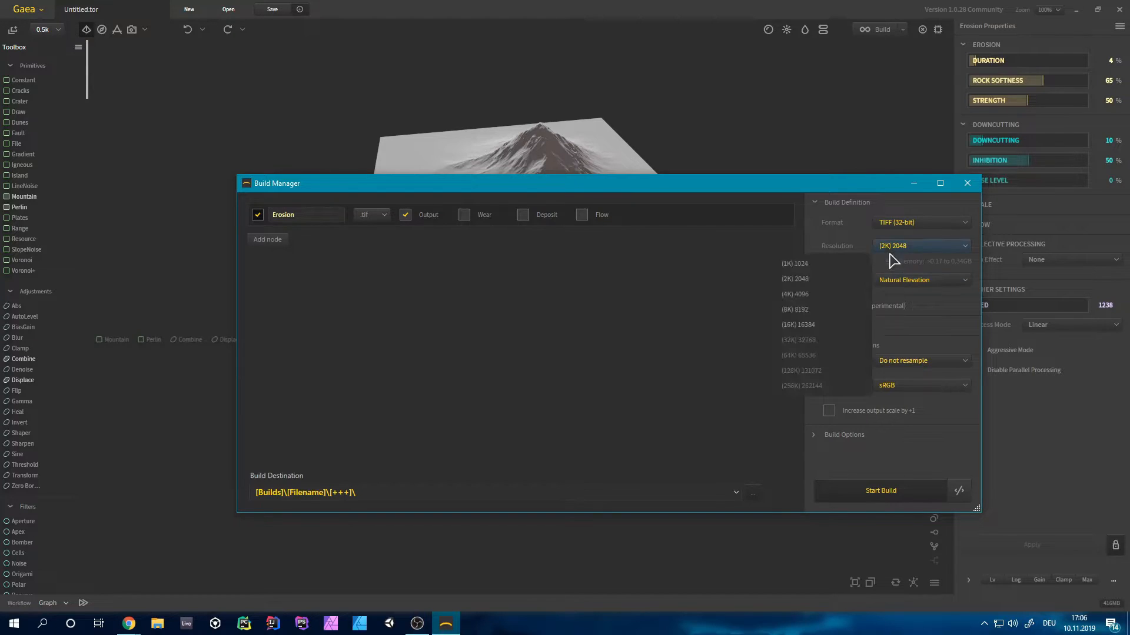
{"action": "left_click", "coordinate": [803, 263]}
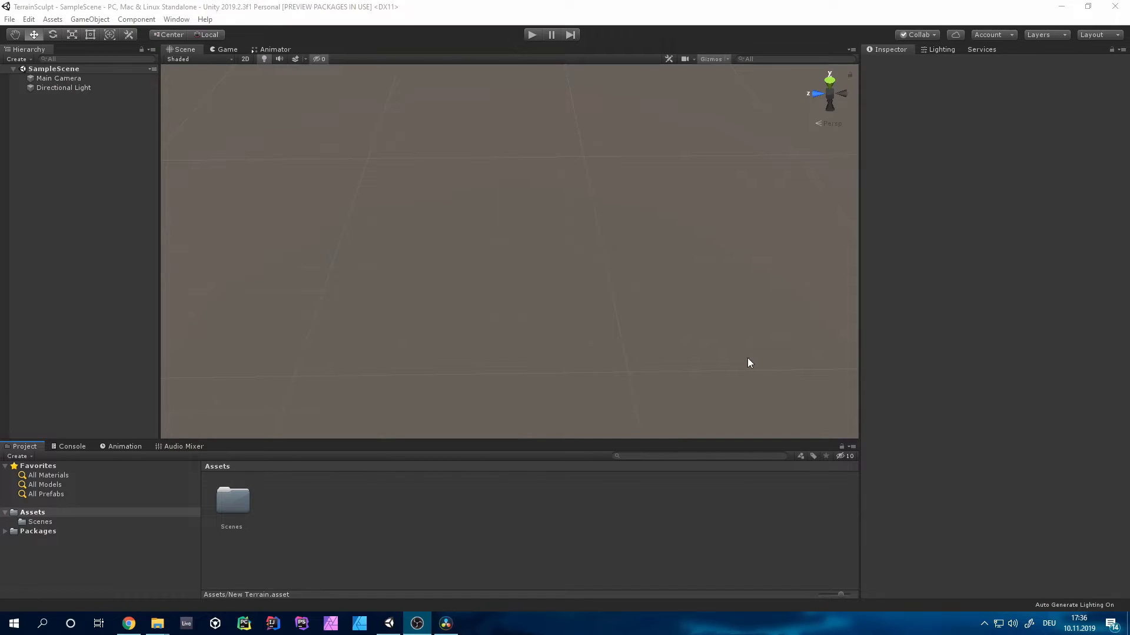
Step: Switch to Unity, check in the Package Manager that preview packages are shown, and search for "terr" to examine the Terrain Tools package
{"action": "left_click", "coordinate": [652, 126]}
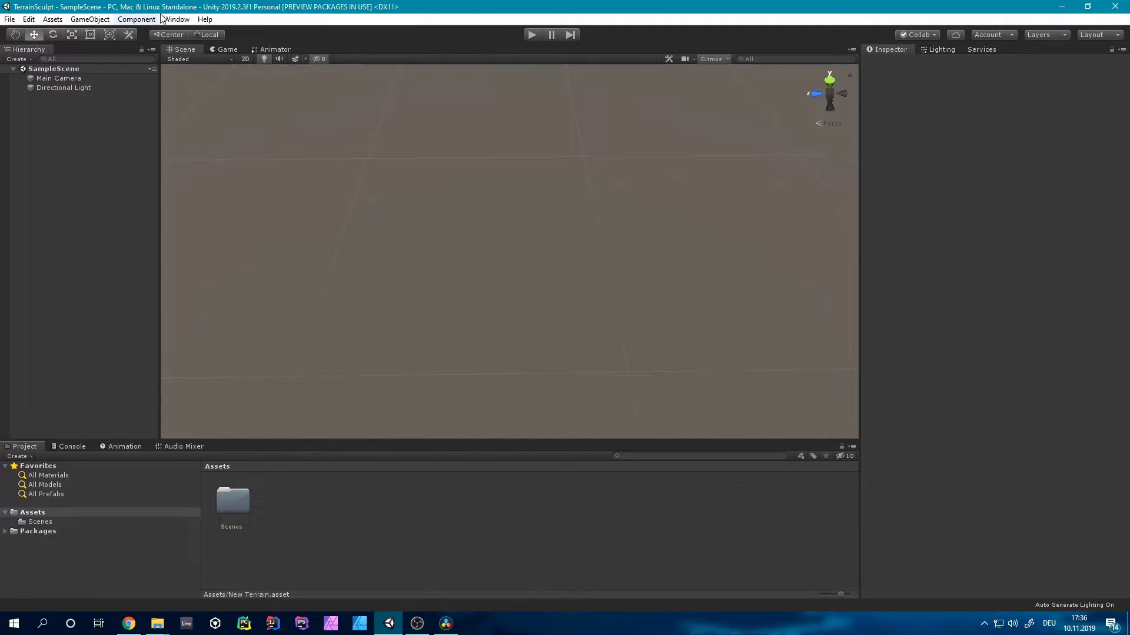
{"action": "left_click", "coordinate": [178, 19]}
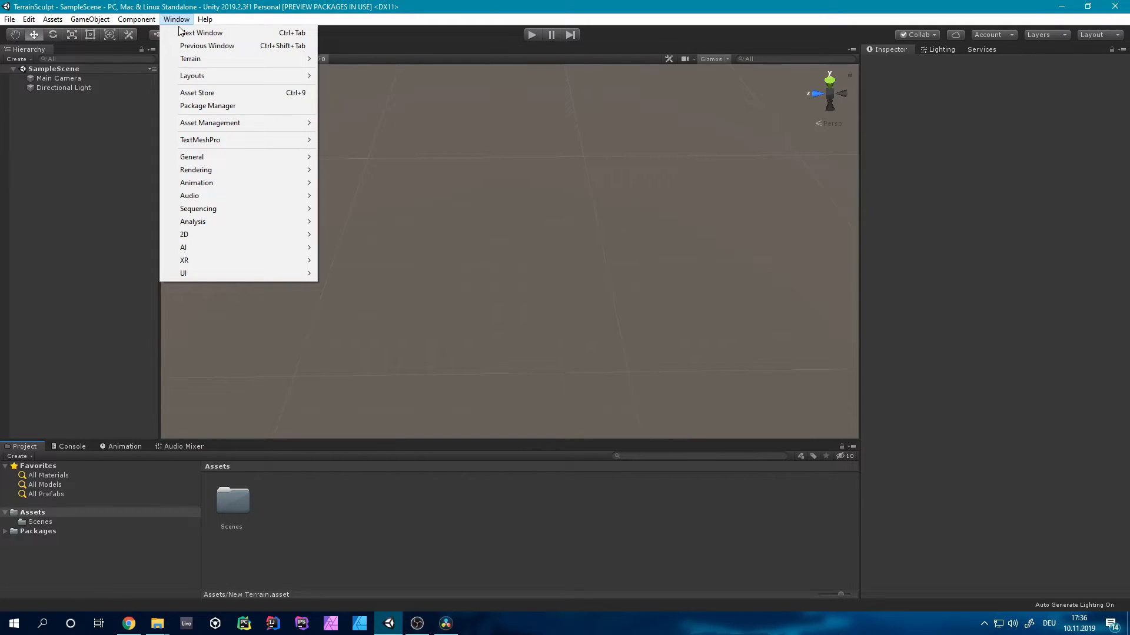
{"action": "left_click", "coordinate": [203, 106]}
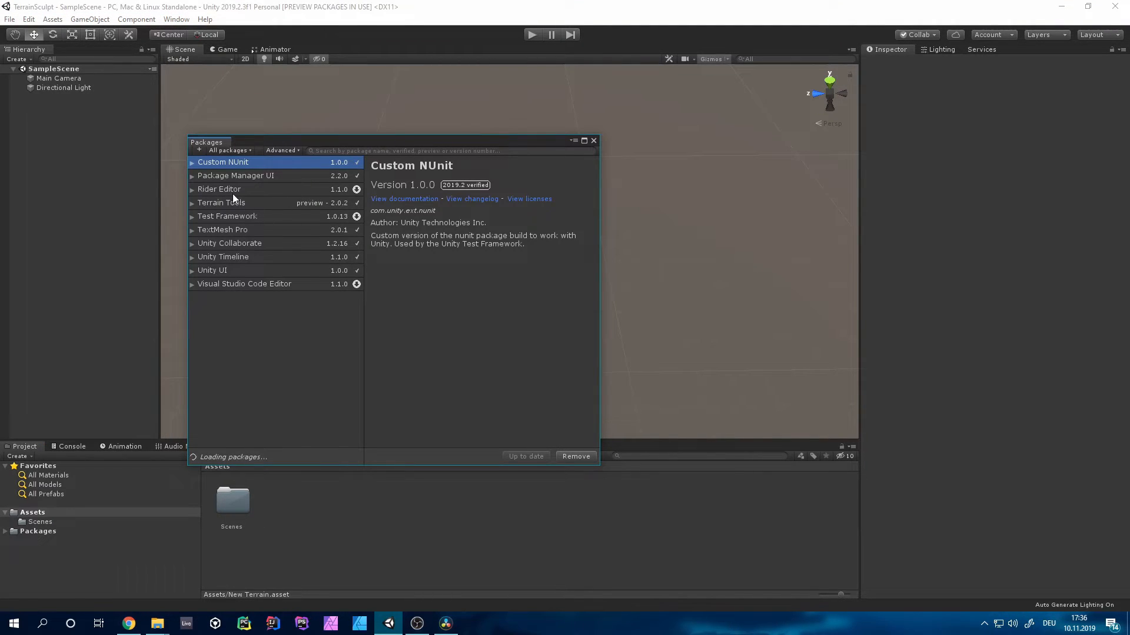
{"action": "left_click", "coordinate": [281, 150]}
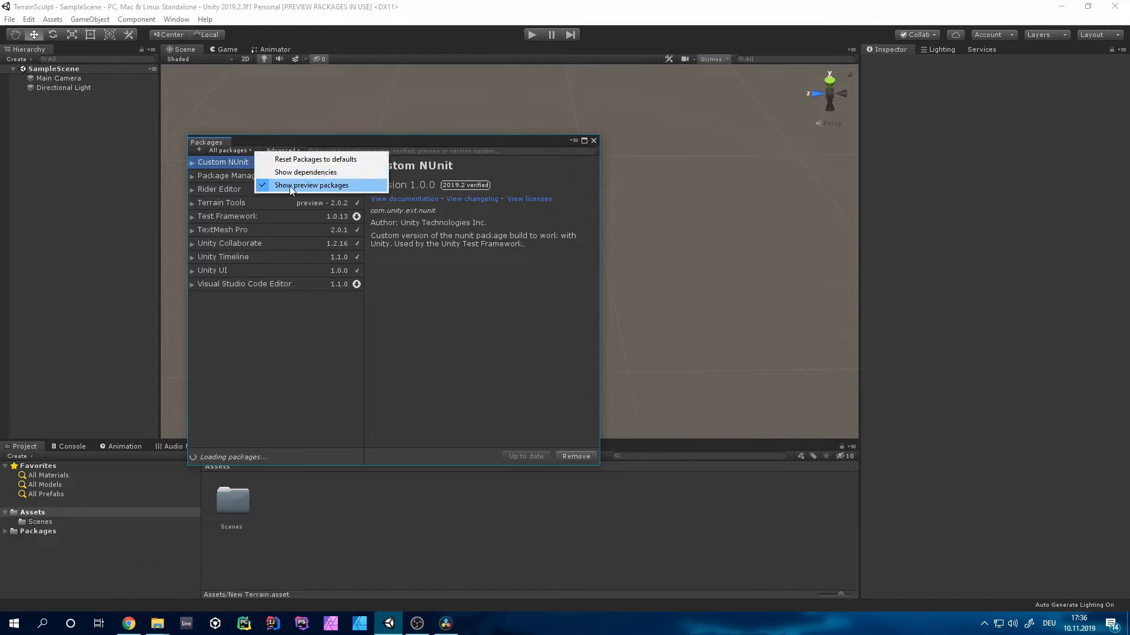
{"action": "left_click", "coordinate": [401, 150]}
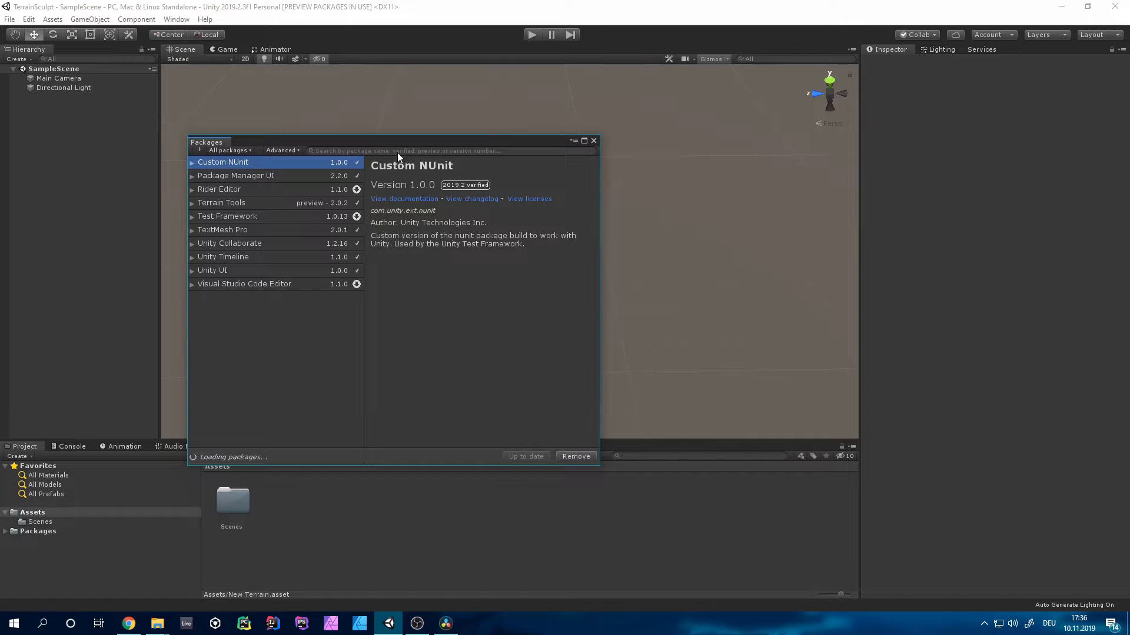
{"action": "type", "text": "tr"}
{"action": "key", "text": "BackSpace"}
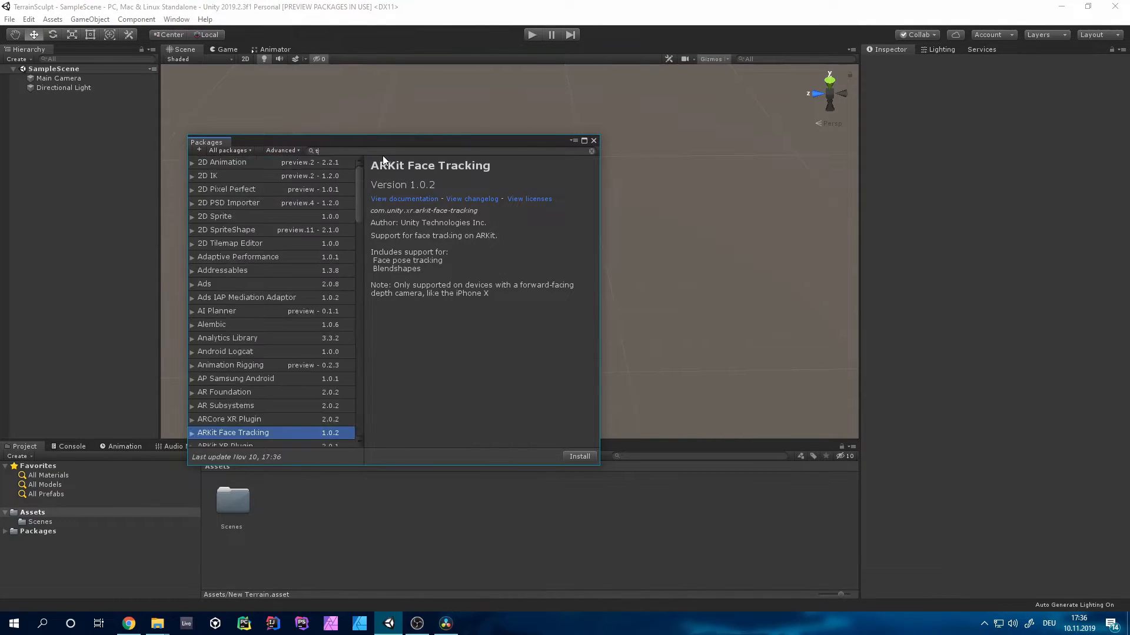
{"action": "type", "text": "err"}
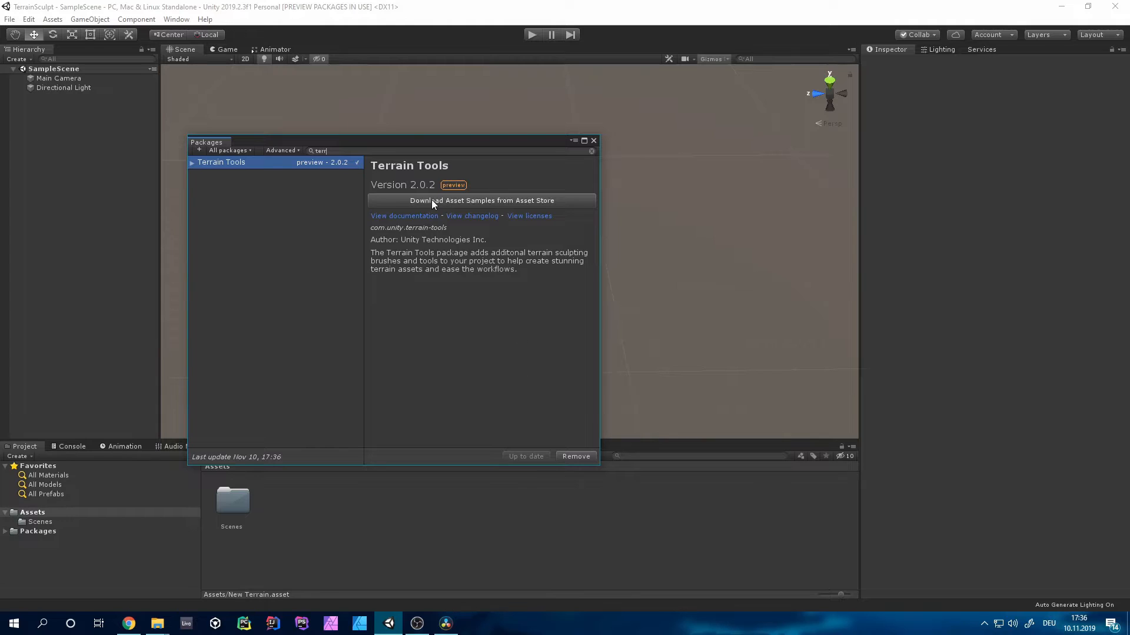
{"action": "left_click", "coordinate": [593, 141]}
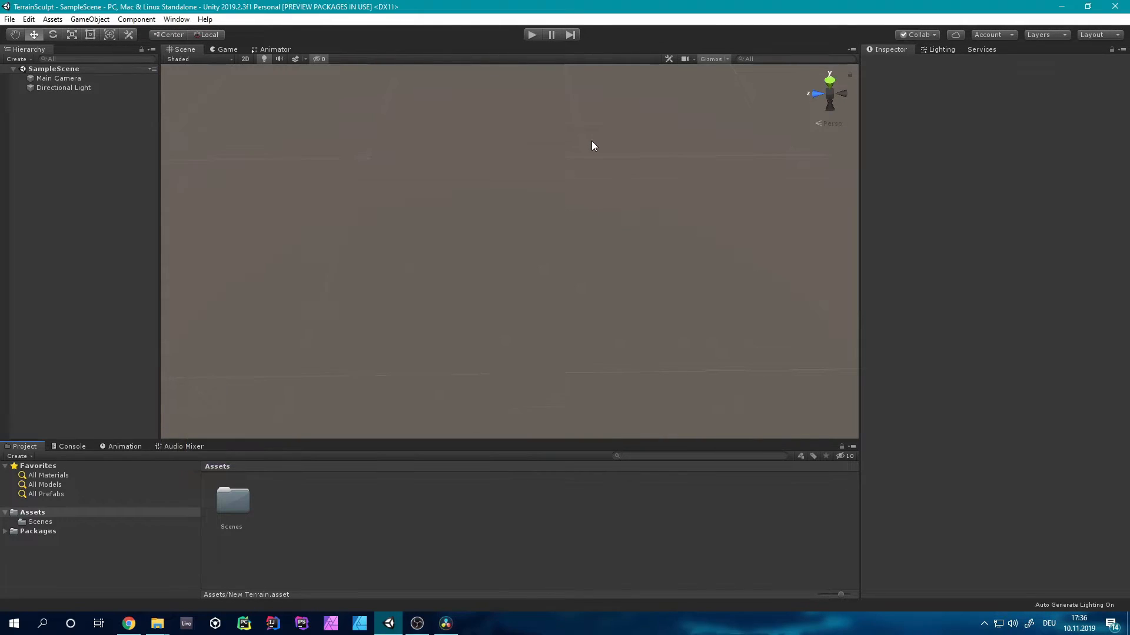
Step: Create a new 3D Terrain object in SampleScene
{"action": "left_click", "coordinate": [25, 60]}
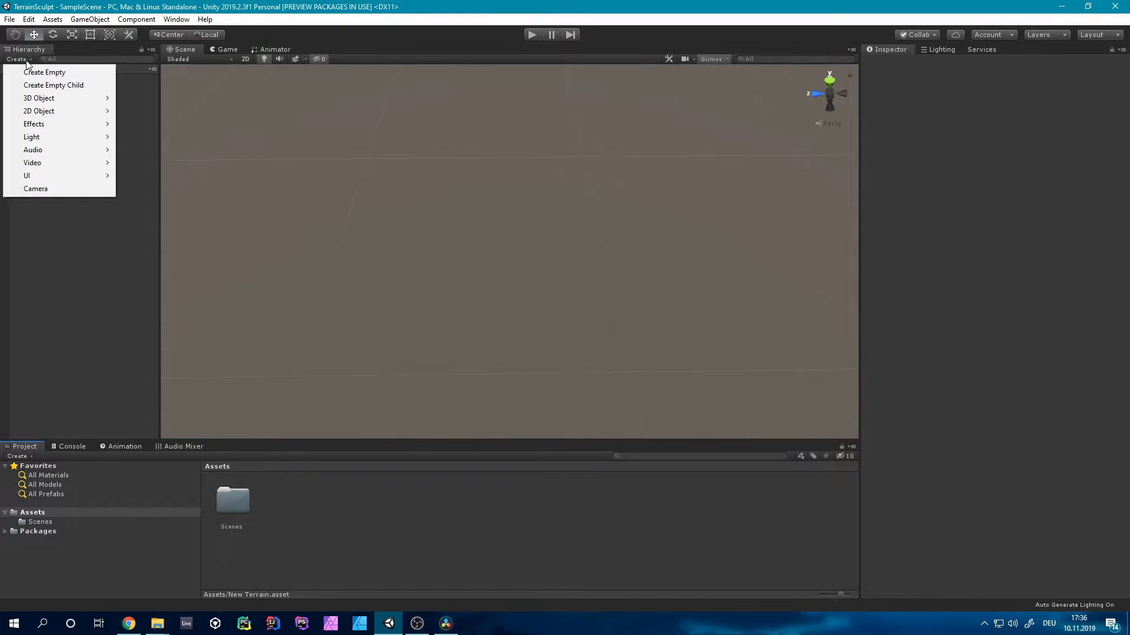
{"action": "mouse_move", "coordinate": [46, 98]}
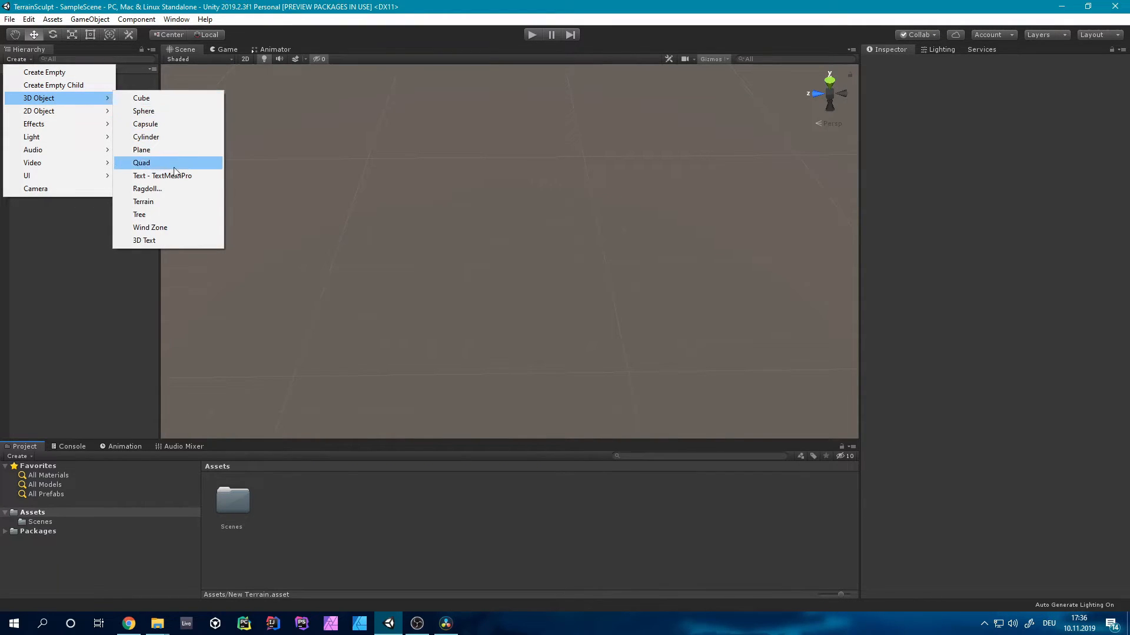
{"action": "left_click", "coordinate": [177, 202]}
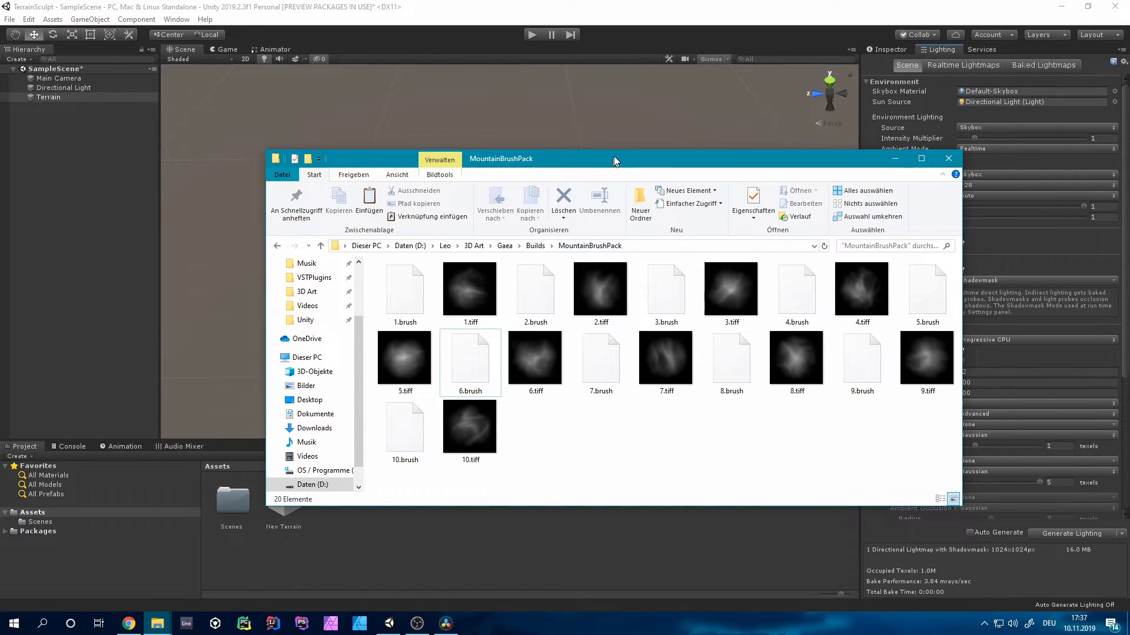
Step: Import the heightmap file 1.tiff from the MountainBrushPack folder into the Unity project's Assets folder
{"action": "left_click_drag", "start_coordinate": [609, 161], "coordinate": [620, 151]}
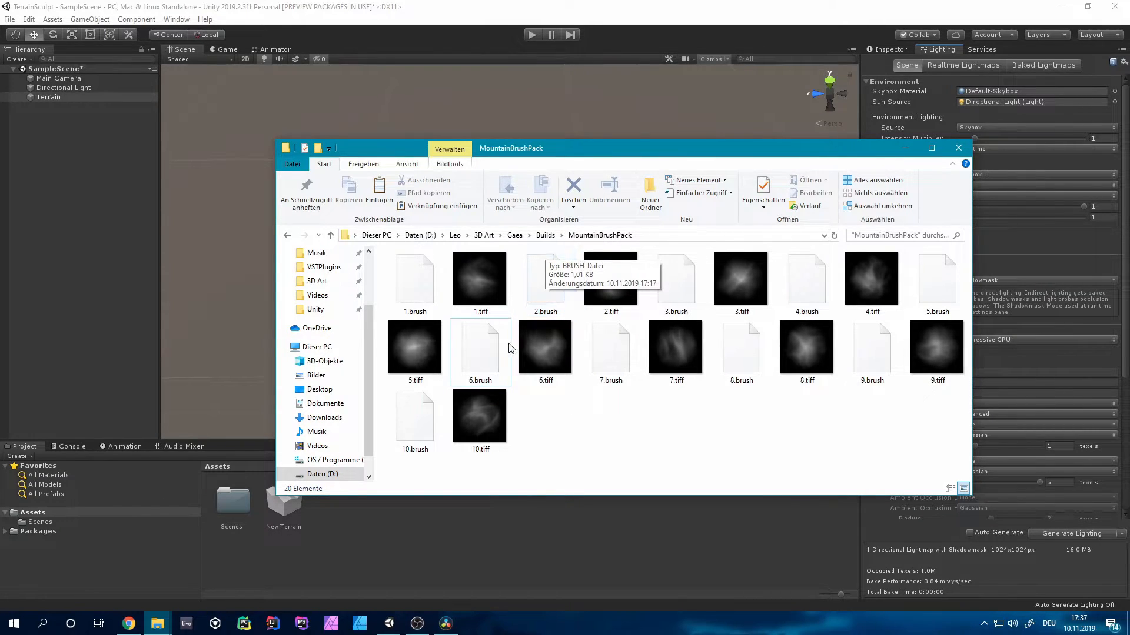
{"action": "left_click", "coordinate": [499, 309]}
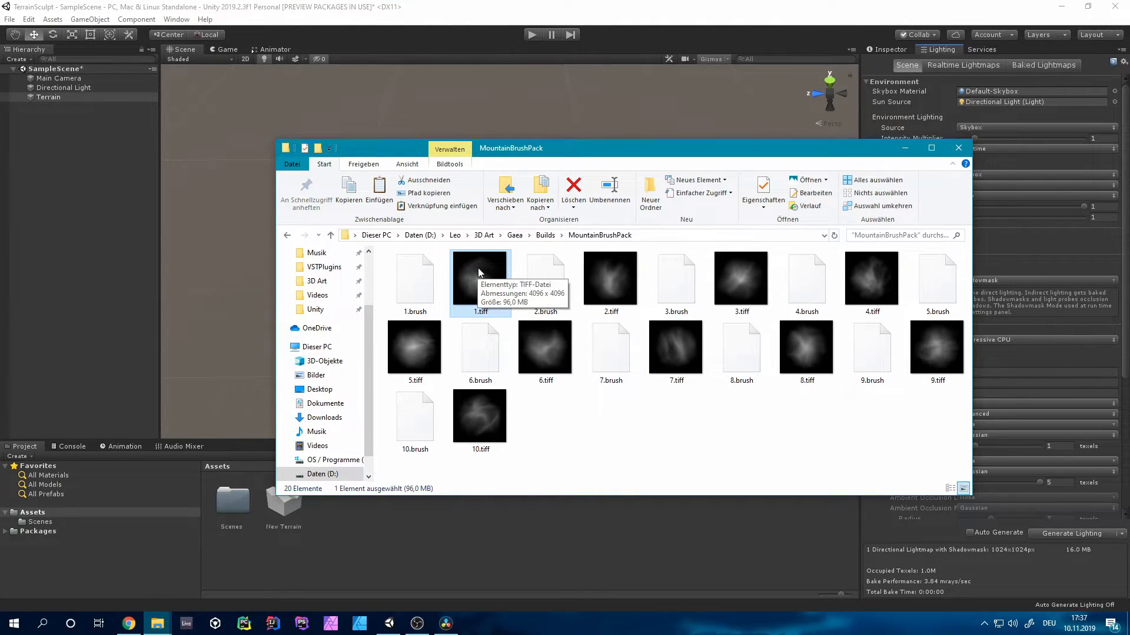
{"action": "left_click_drag", "start_coordinate": [578, 154], "coordinate": [728, 171]}
{"action": "left_click_drag", "start_coordinate": [627, 285], "coordinate": [464, 541]}
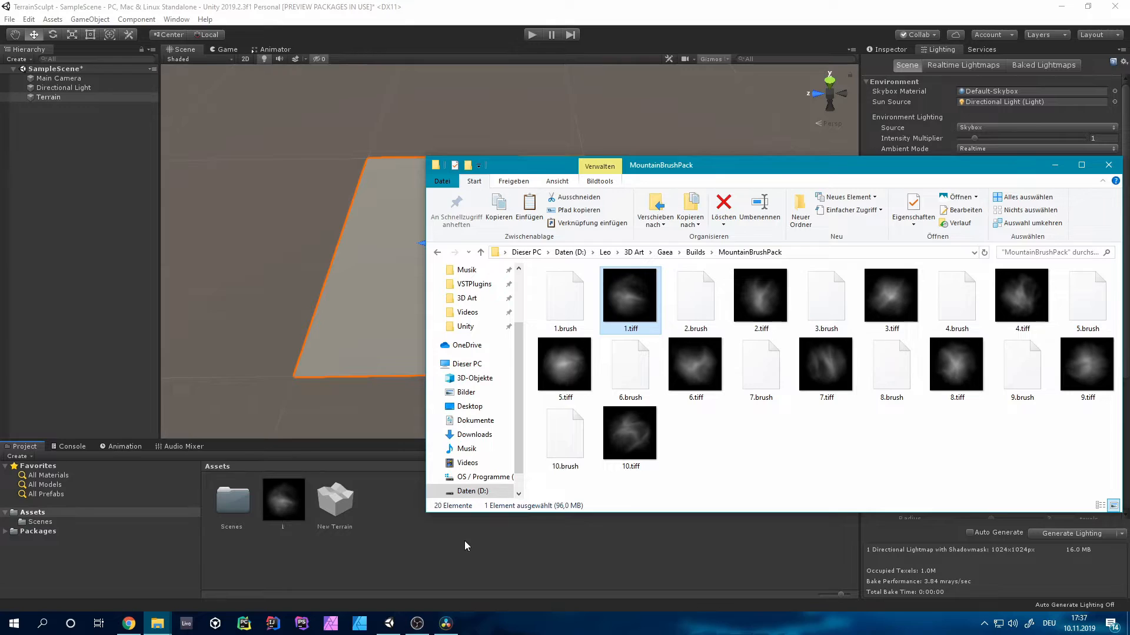
{"action": "left_click", "coordinate": [569, 308]}
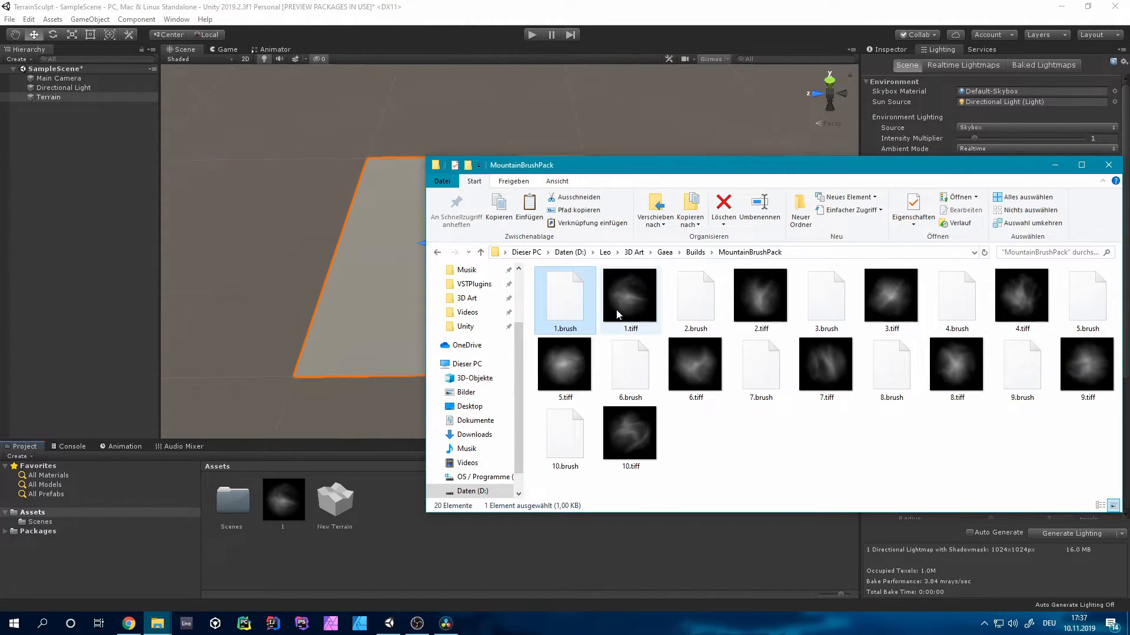
{"action": "mouse_move", "coordinate": [706, 434]}
{"action": "left_mouse_down"}
{"action": "mouse_move", "coordinate": [551, 291]}
{"action": "mouse_move", "coordinate": [556, 300]}
{"action": "left_mouse_up"}
{"action": "left_click", "coordinate": [721, 421]}
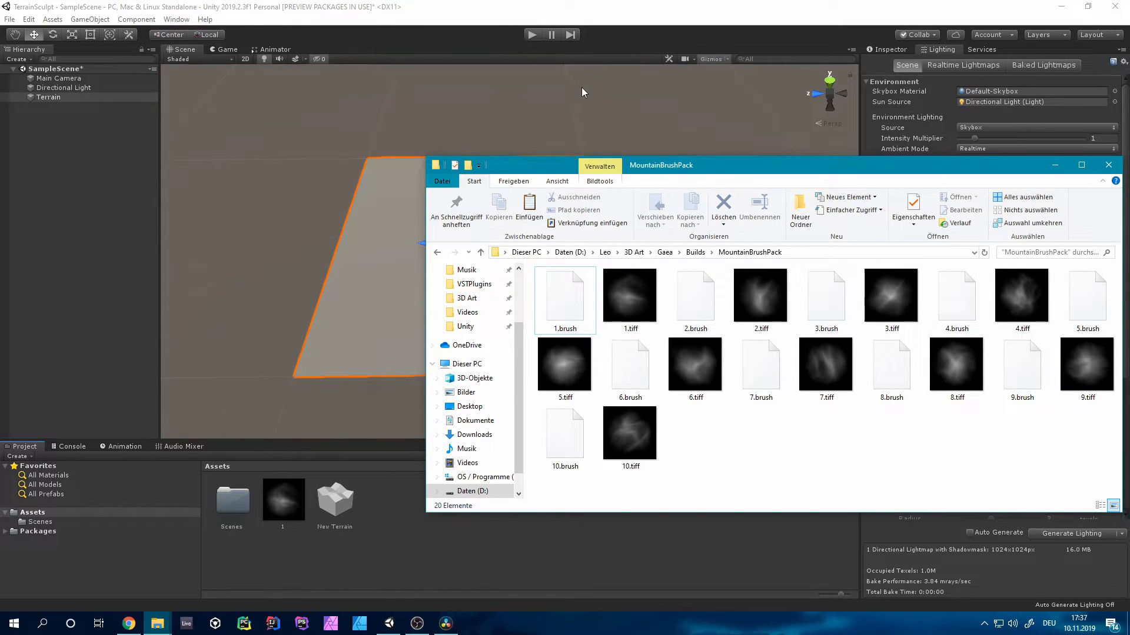
Step: Set the imported heightmap texture's max size to 4096 and its format to RGBA 32 bit, and apply the import settings
{"action": "left_click", "coordinate": [300, 513]}
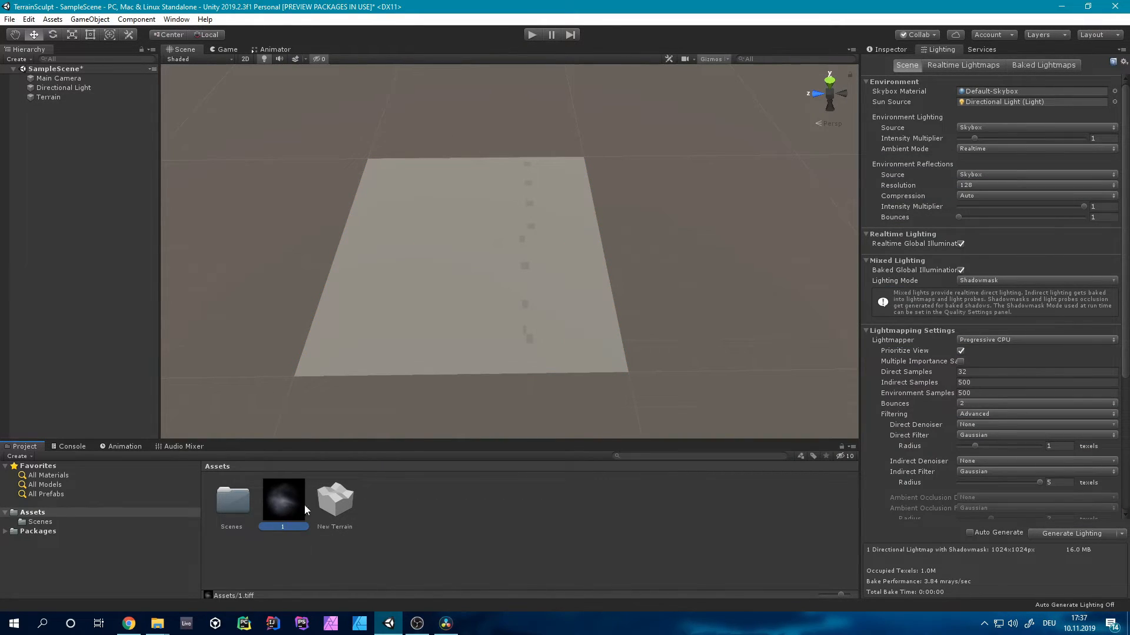
{"action": "left_click", "coordinate": [881, 51]}
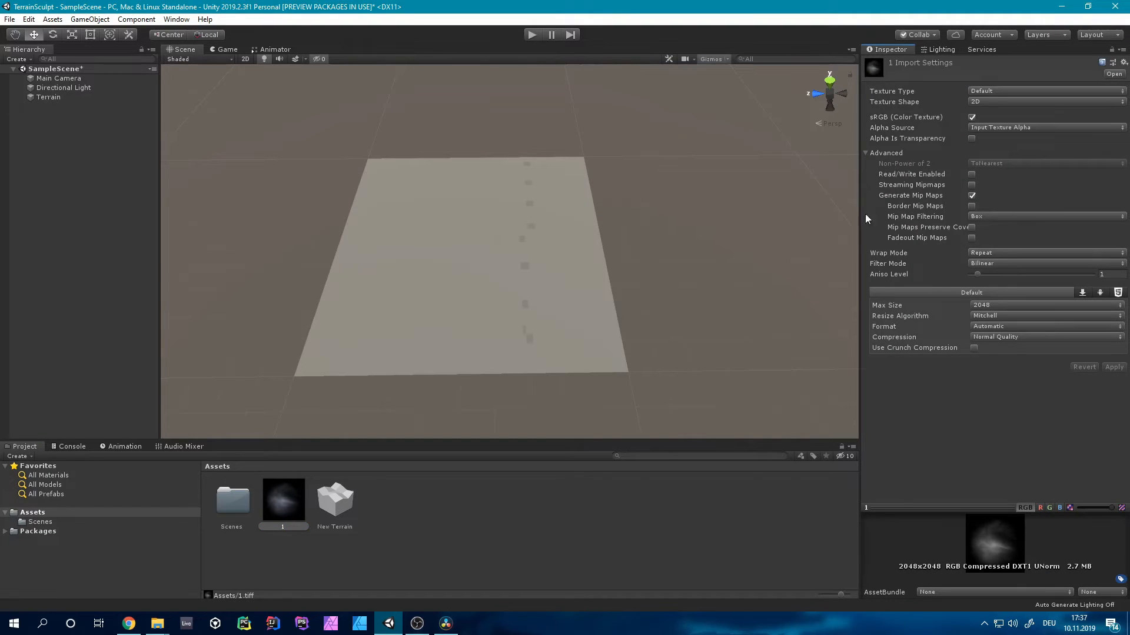
{"action": "left_click", "coordinate": [982, 306]}
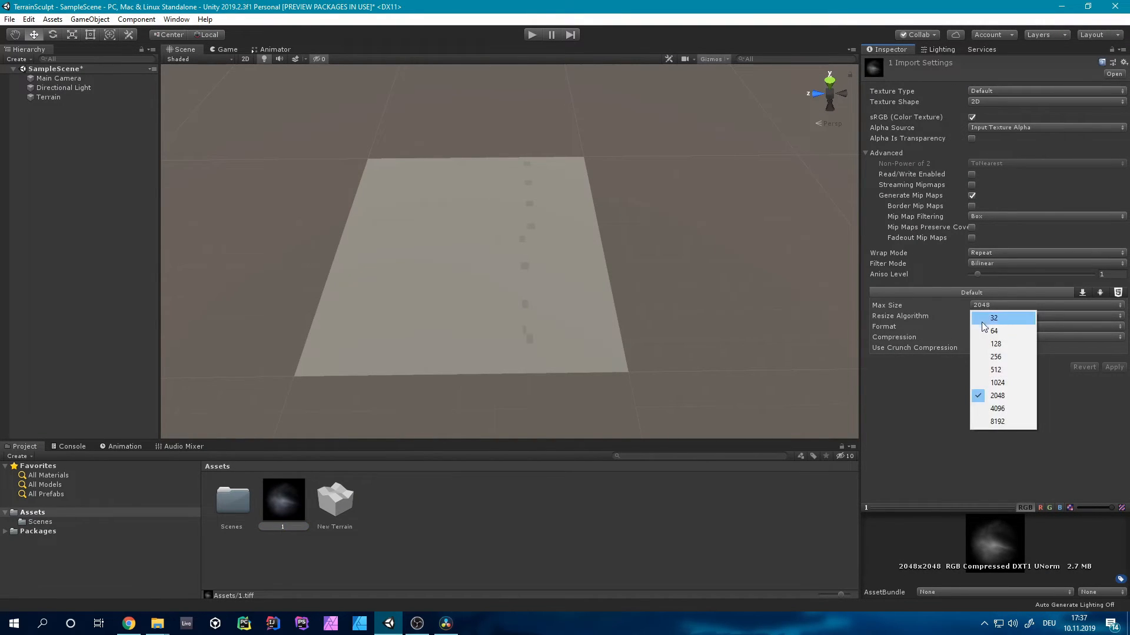
{"action": "left_click", "coordinate": [996, 409]}
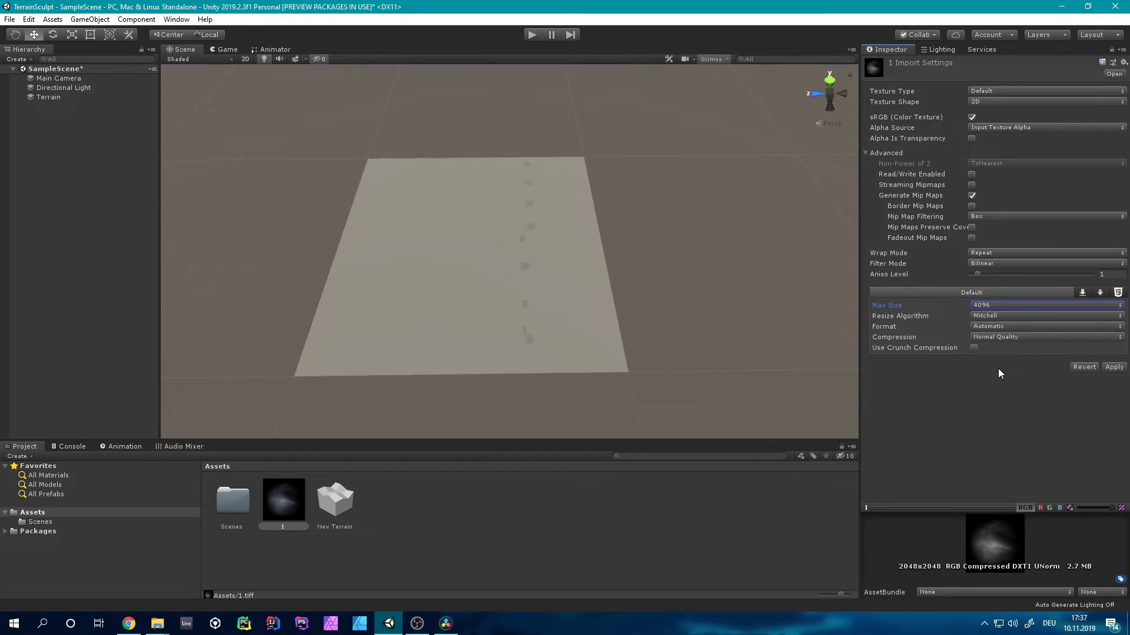
{"action": "left_click", "coordinate": [991, 327]}
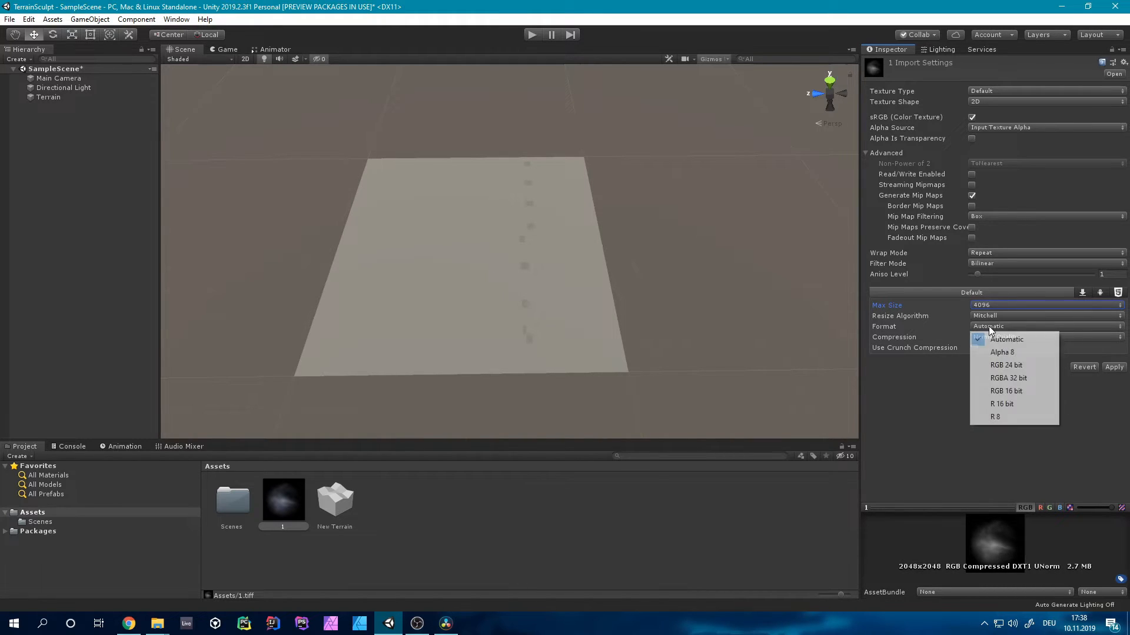
{"action": "left_click", "coordinate": [1024, 380]}
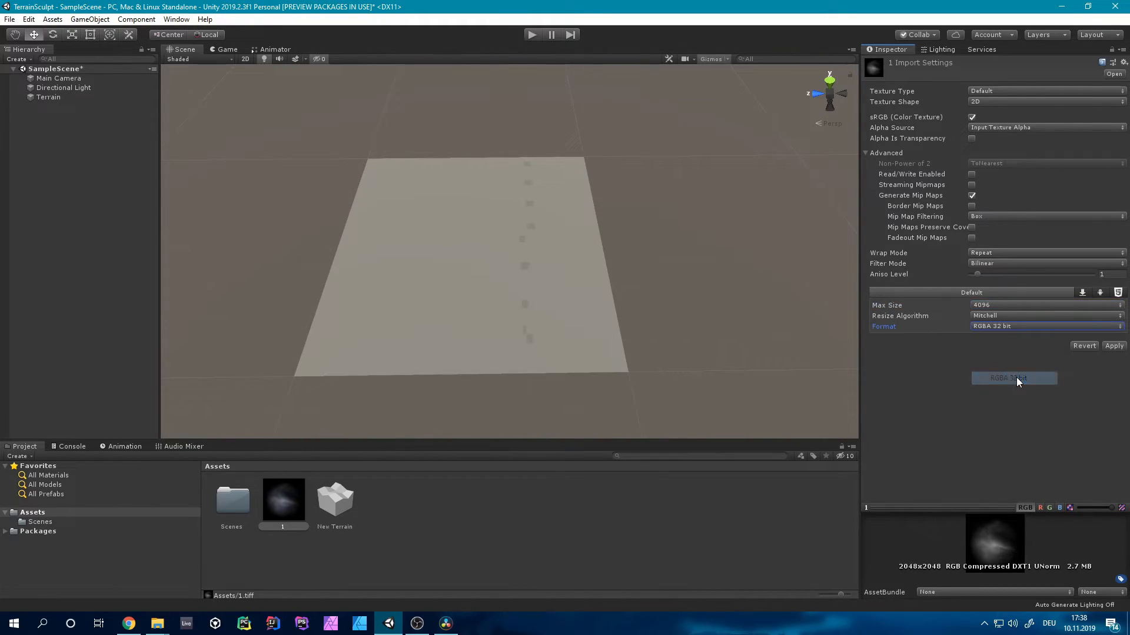
{"action": "left_click", "coordinate": [1114, 346]}
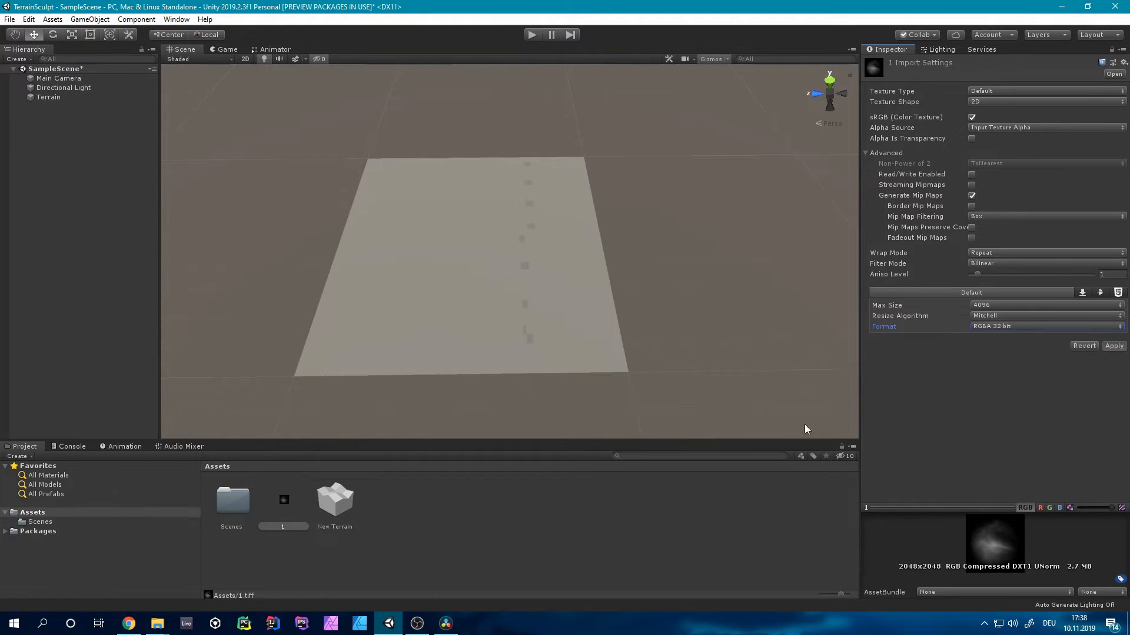
{"action": "left_click", "coordinate": [268, 511]}
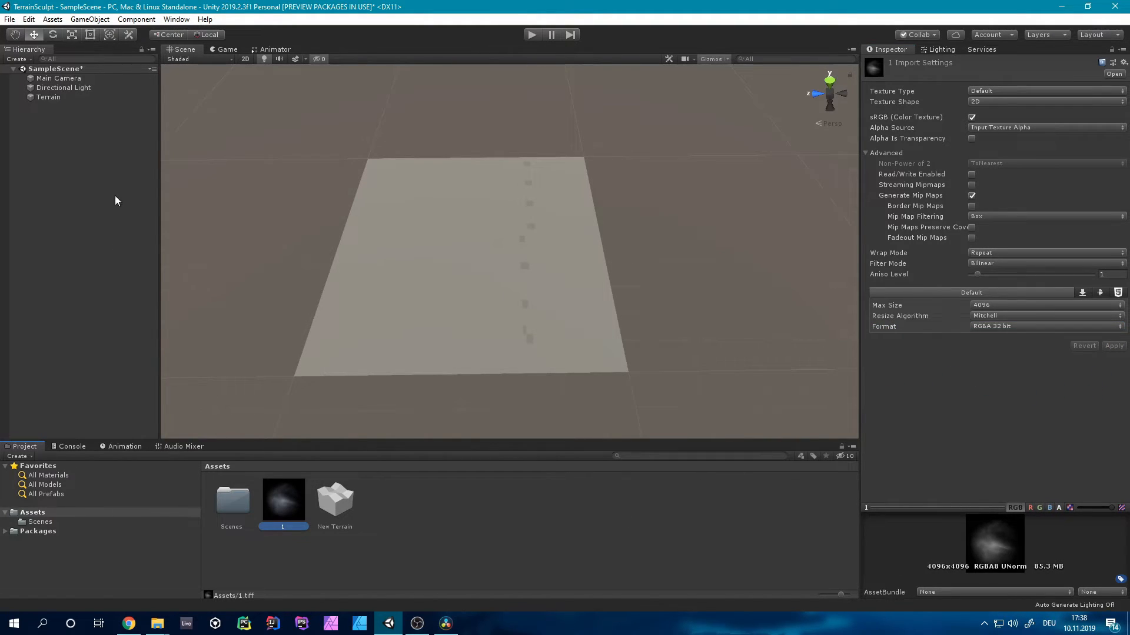
Step: Create a new terrain brush from heightmap texture 1 and make it the Terrain's active brush for Raise or Lower Terrain
{"action": "left_click", "coordinate": [87, 98]}
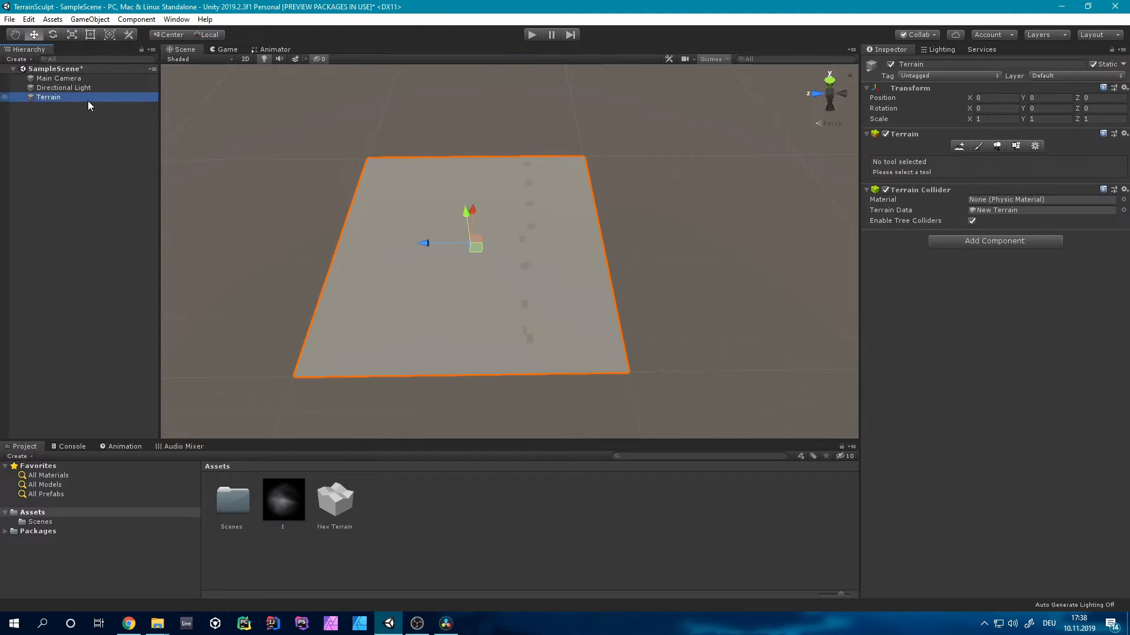
{"action": "left_click", "coordinate": [979, 146]}
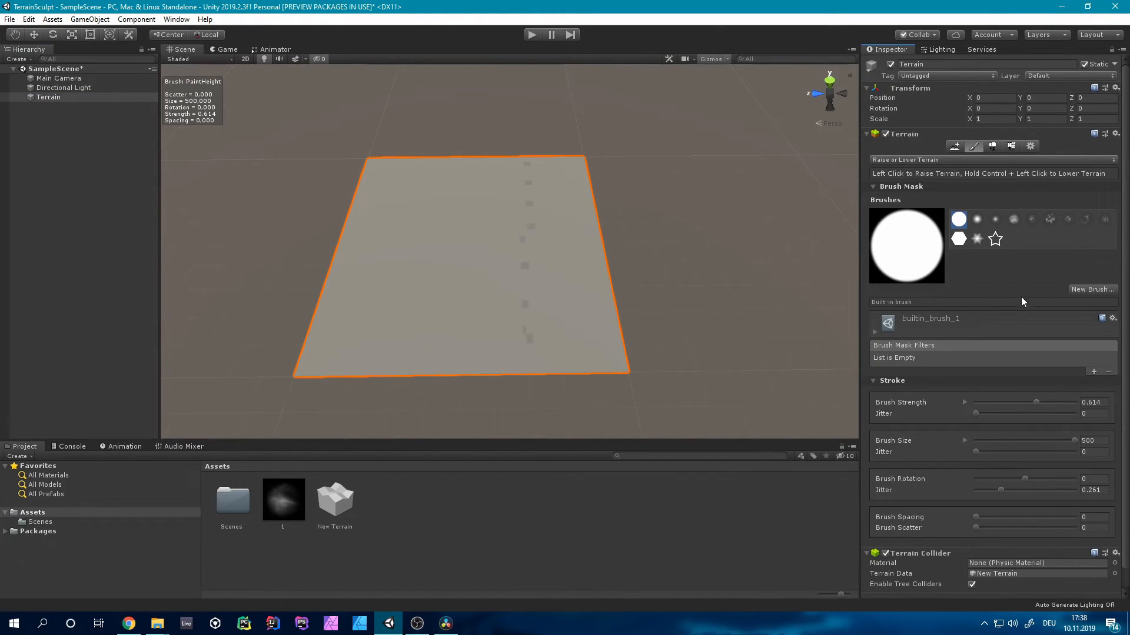
{"action": "left_click", "coordinate": [1081, 289]}
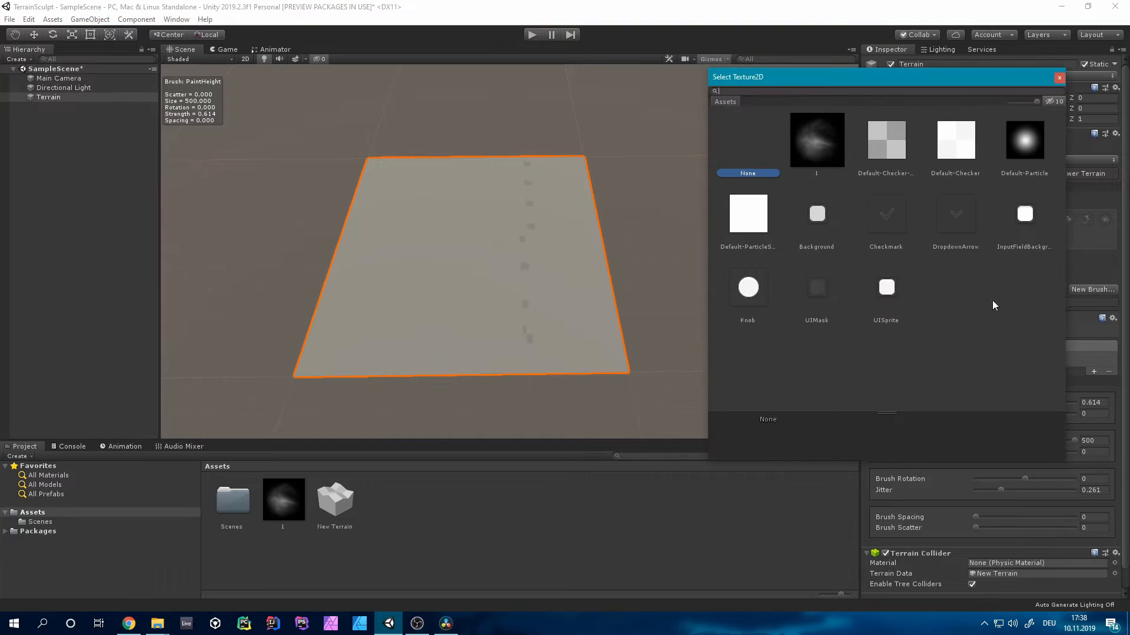
{"action": "left_click", "coordinate": [814, 132]}
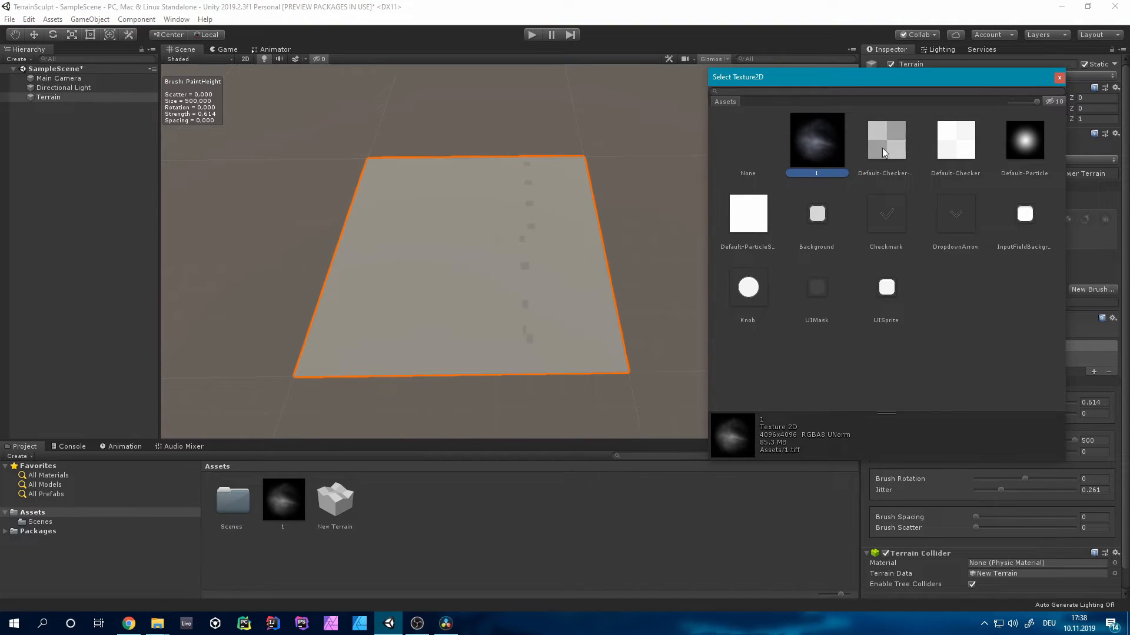
{"action": "left_click", "coordinate": [1059, 78]}
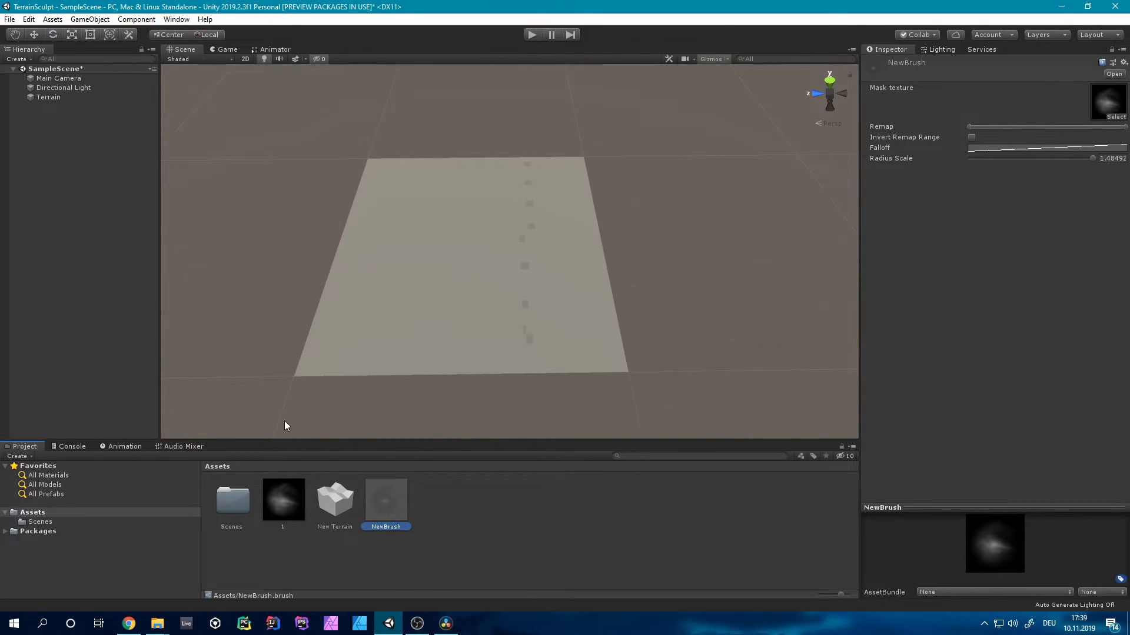
{"action": "left_click", "coordinate": [57, 99]}
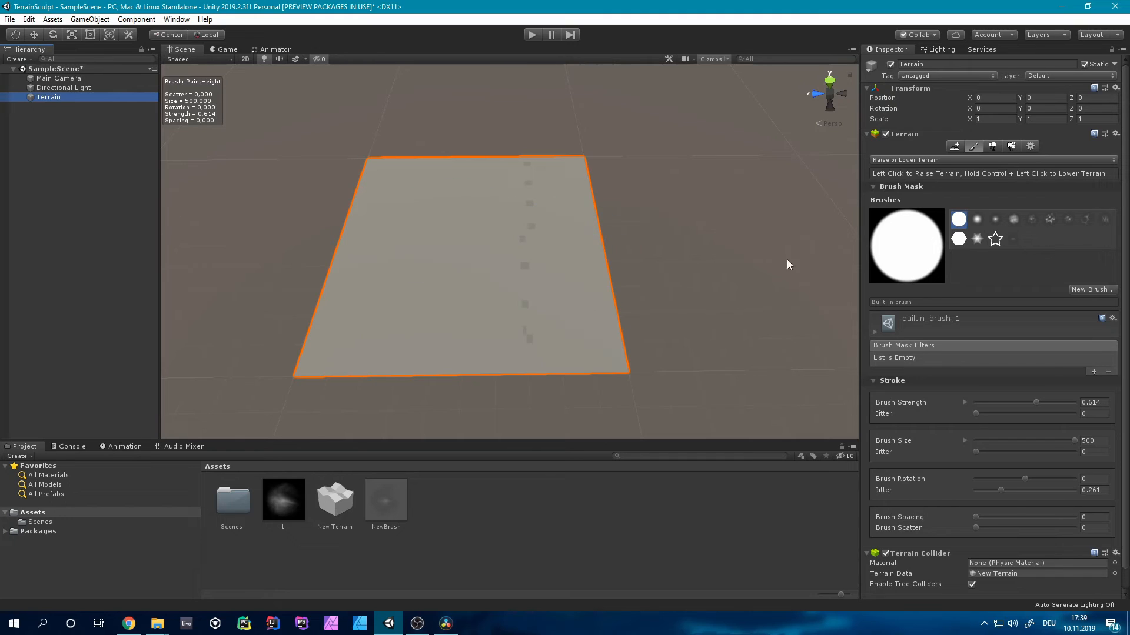
{"action": "left_click", "coordinate": [1015, 238]}
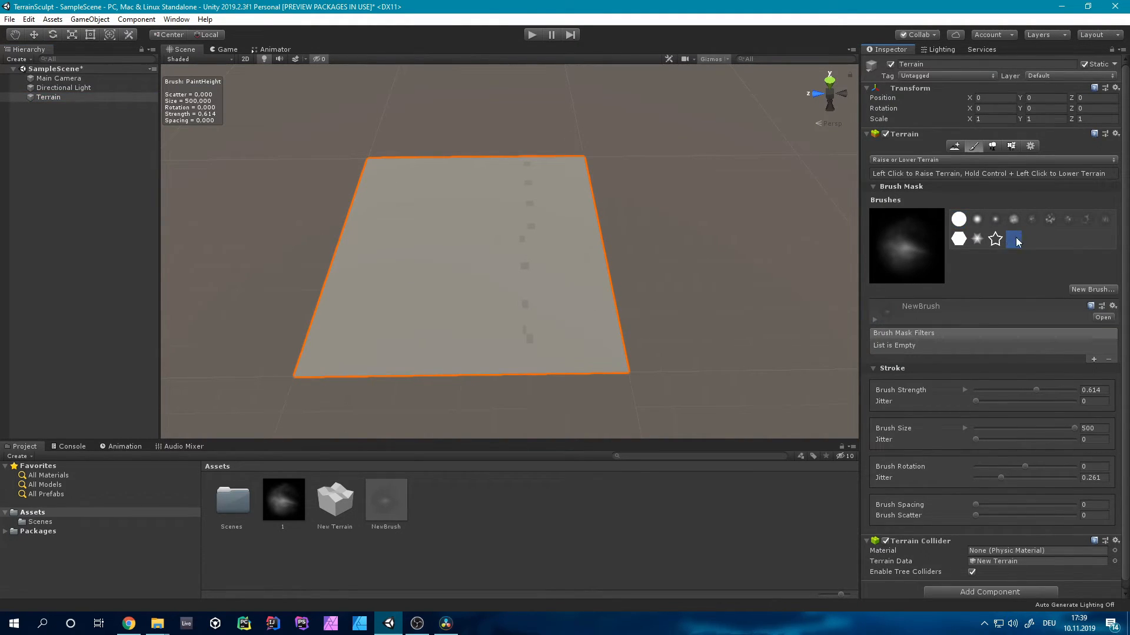
Step: Rename the NewBrush asset as Mountain Brush
{"action": "left_click", "coordinate": [403, 496]}
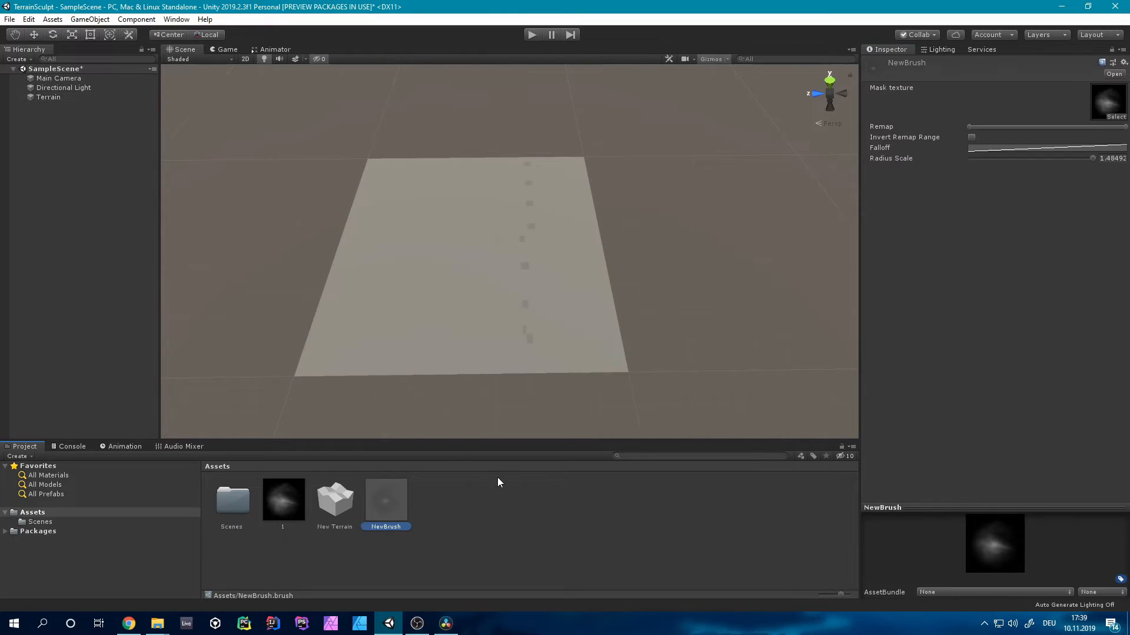
{"action": "key", "text": "F2"}
{"action": "type", "text": "Mountain "}
{"action": "type", "text": "Brush"}
{"action": "key", "text": "Return"}
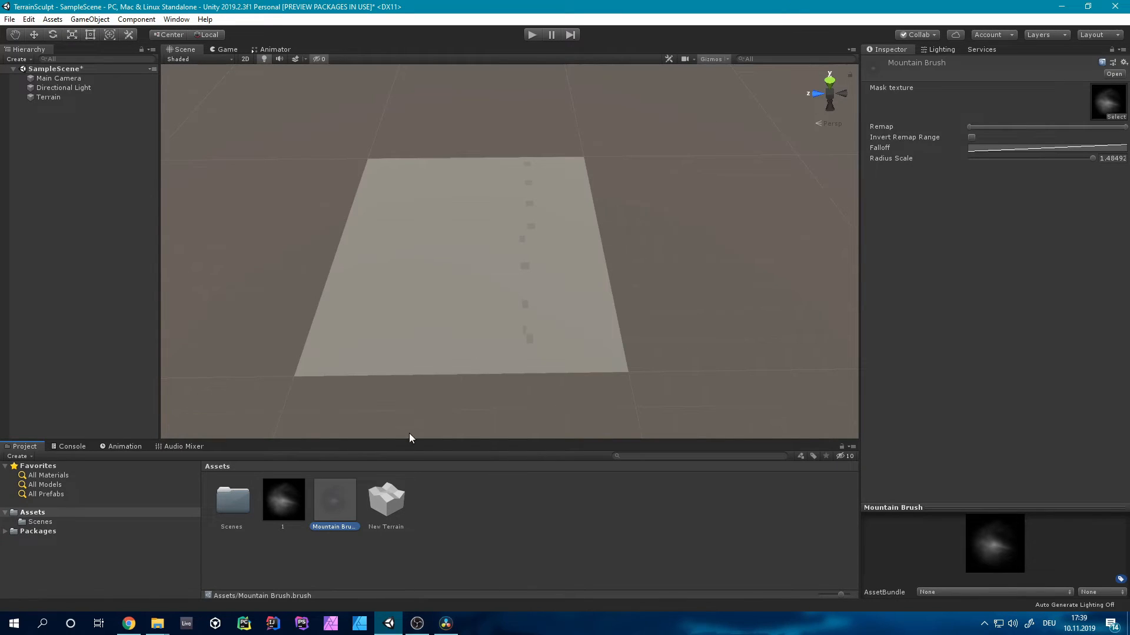
Step: Raise a large mountain in the middle of the terrain with the Mountain Brush
{"action": "left_click", "coordinate": [441, 362]}
{"action": "mouse_move", "coordinate": [515, 281]}
{"action": "left_mouse_down"}
{"action": "mouse_move", "coordinate": [470, 257]}
{"action": "mouse_move", "coordinate": [439, 270]}
{"action": "mouse_move", "coordinate": [461, 238]}
{"action": "mouse_move", "coordinate": [465, 260]}
{"action": "mouse_move", "coordinate": [520, 221]}
{"action": "mouse_move", "coordinate": [457, 255]}
{"action": "mouse_move", "coordinate": [464, 227]}
{"action": "mouse_move", "coordinate": [525, 277]}
{"action": "mouse_move", "coordinate": [446, 273]}
{"action": "mouse_move", "coordinate": [492, 245]}
{"action": "mouse_move", "coordinate": [492, 266]}
{"action": "mouse_move", "coordinate": [458, 296]}
{"action": "mouse_move", "coordinate": [434, 273]}
{"action": "mouse_move", "coordinate": [499, 217]}
{"action": "mouse_move", "coordinate": [510, 258]}
{"action": "mouse_move", "coordinate": [487, 301]}
{"action": "mouse_move", "coordinate": [418, 290]}
{"action": "mouse_move", "coordinate": [480, 259]}
{"action": "mouse_move", "coordinate": [428, 267]}
{"action": "mouse_move", "coordinate": [412, 301]}
{"action": "mouse_move", "coordinate": [472, 319]}
{"action": "mouse_move", "coordinate": [534, 298]}
{"action": "mouse_move", "coordinate": [525, 229]}
{"action": "mouse_move", "coordinate": [552, 276]}
{"action": "mouse_move", "coordinate": [548, 303]}
{"action": "mouse_move", "coordinate": [426, 301]}
{"action": "mouse_move", "coordinate": [493, 216]}
{"action": "mouse_move", "coordinate": [466, 245]}
{"action": "left_mouse_up"}
{"action": "key", "text": "e"}
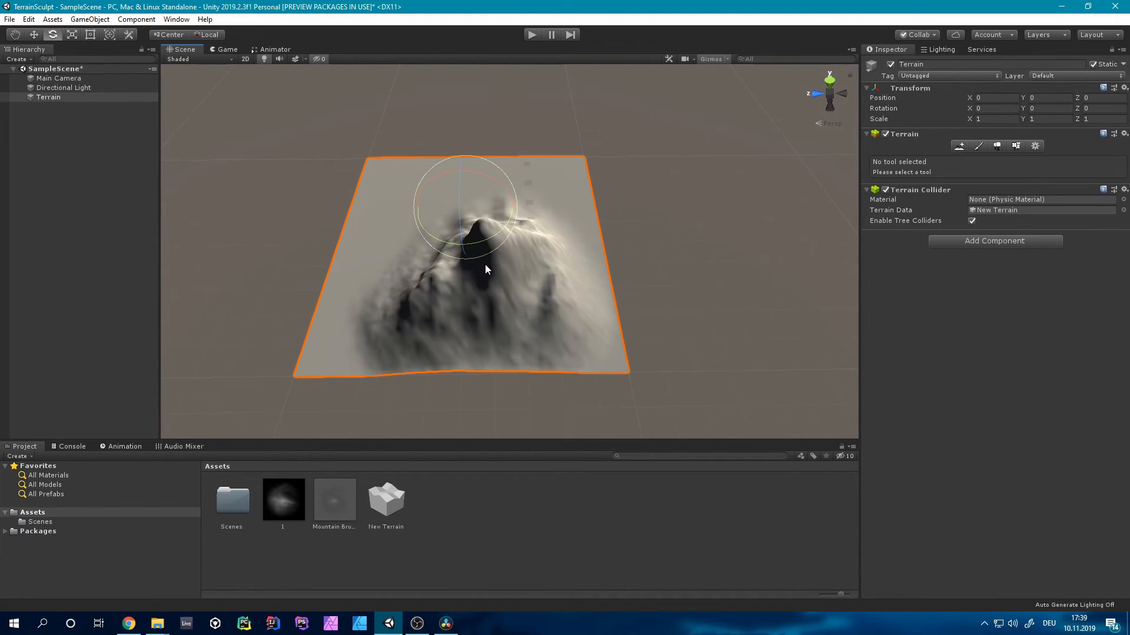
{"action": "left_click", "coordinate": [108, 88]}
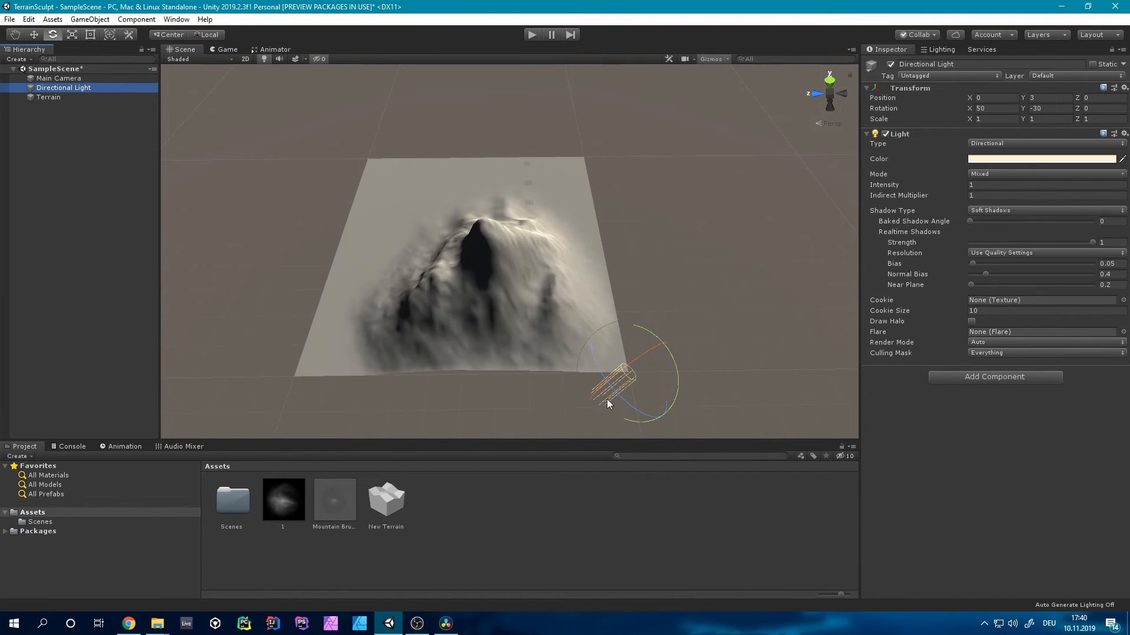
{"action": "left_click", "coordinate": [660, 267]}
{"action": "middle_click_drag", "start_coordinate": [509, 303], "coordinate": [530, 301]}
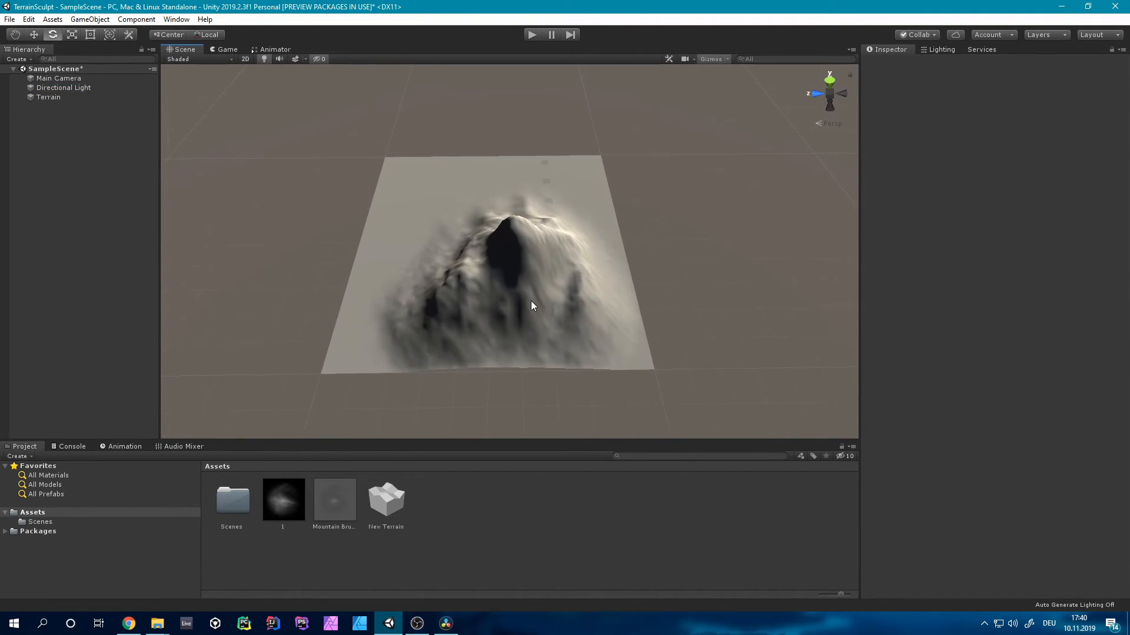